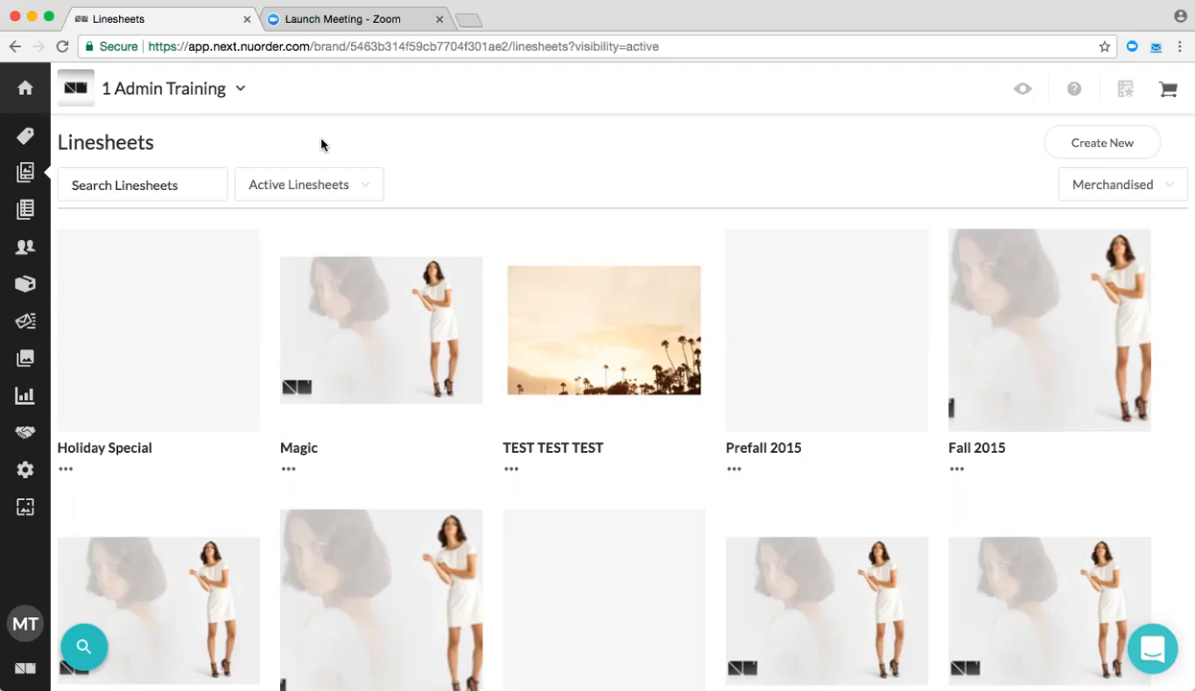
Step: Open the brand's dashboard settings and create a landing page
mouse_move(29, 182)
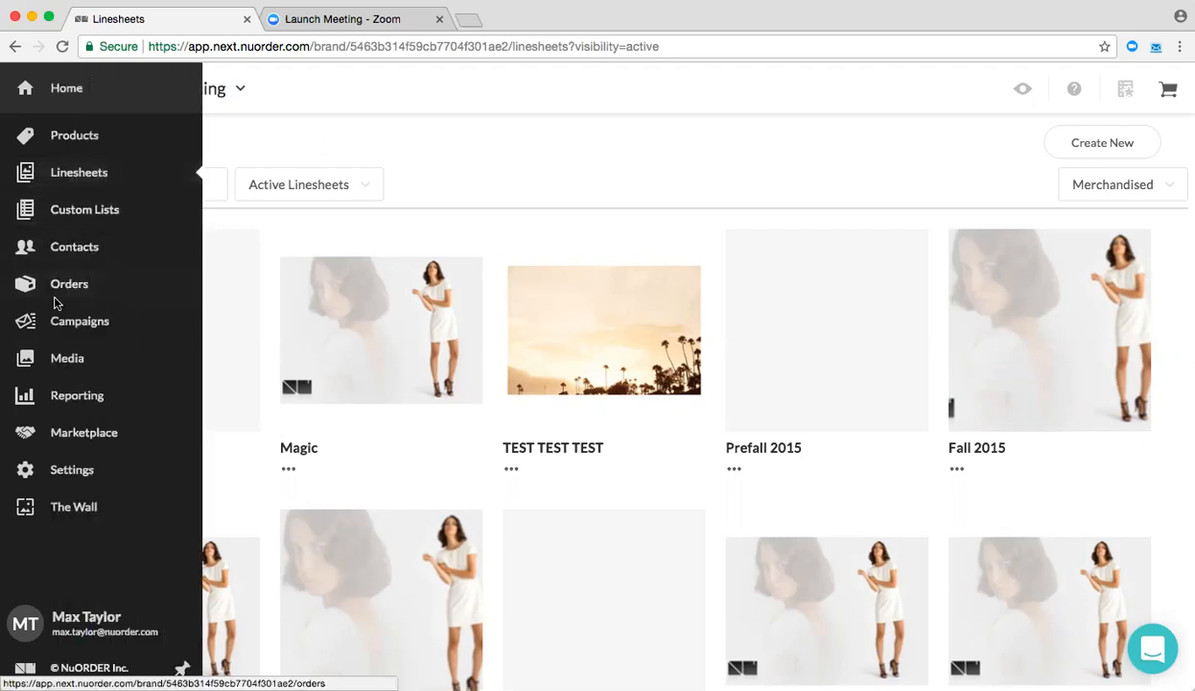
mouse_move(82, 475)
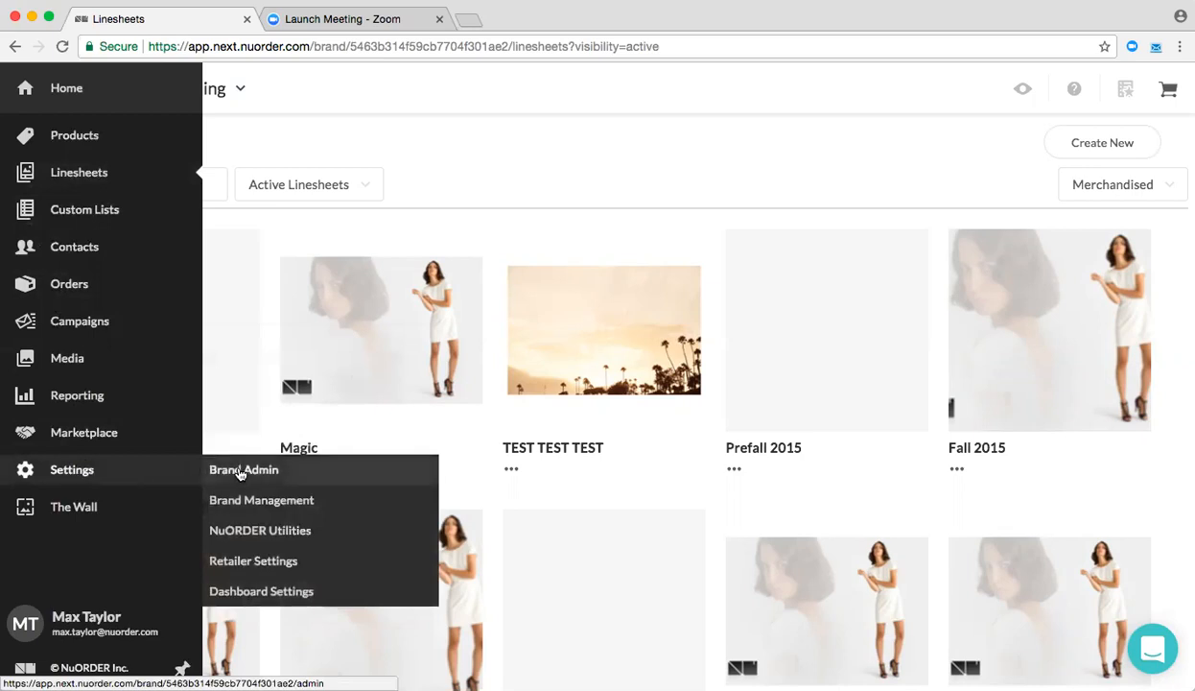
click(285, 592)
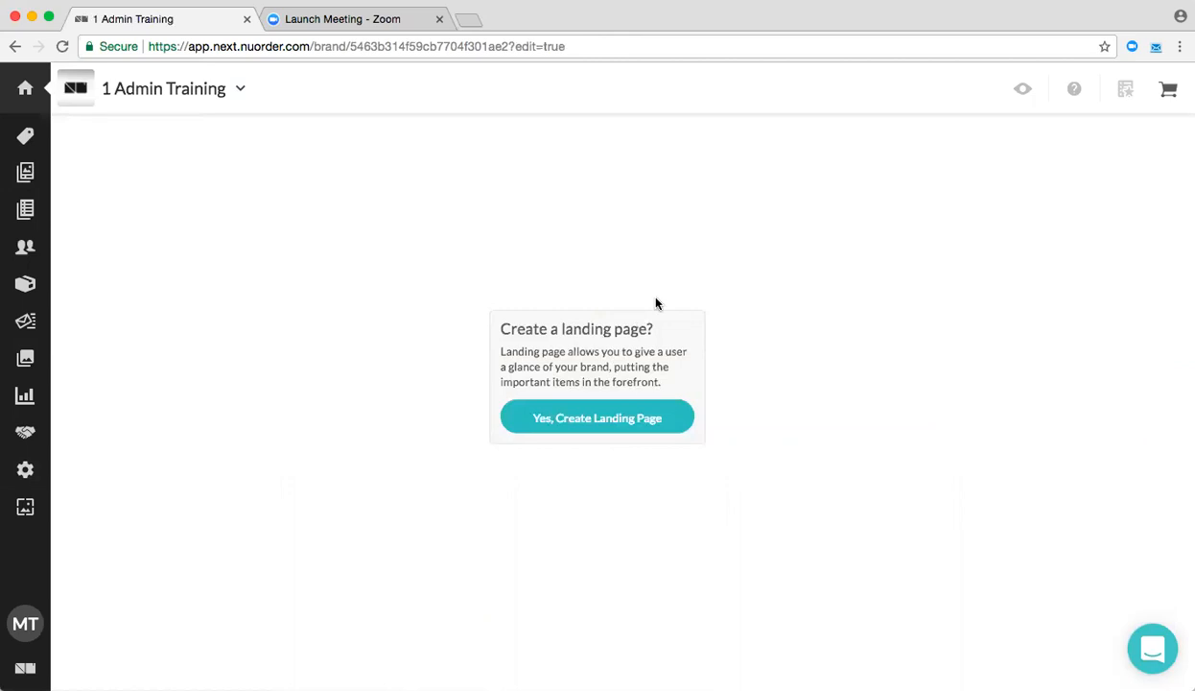
click(595, 420)
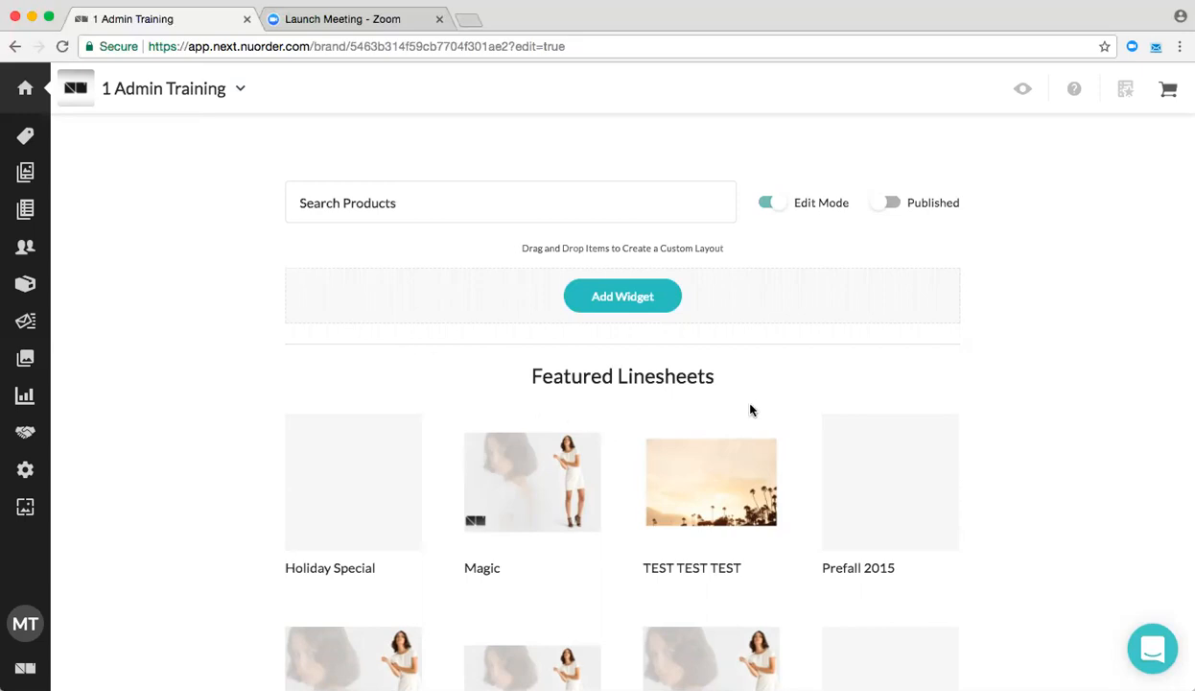
scroll(1000, 371, down, 2)
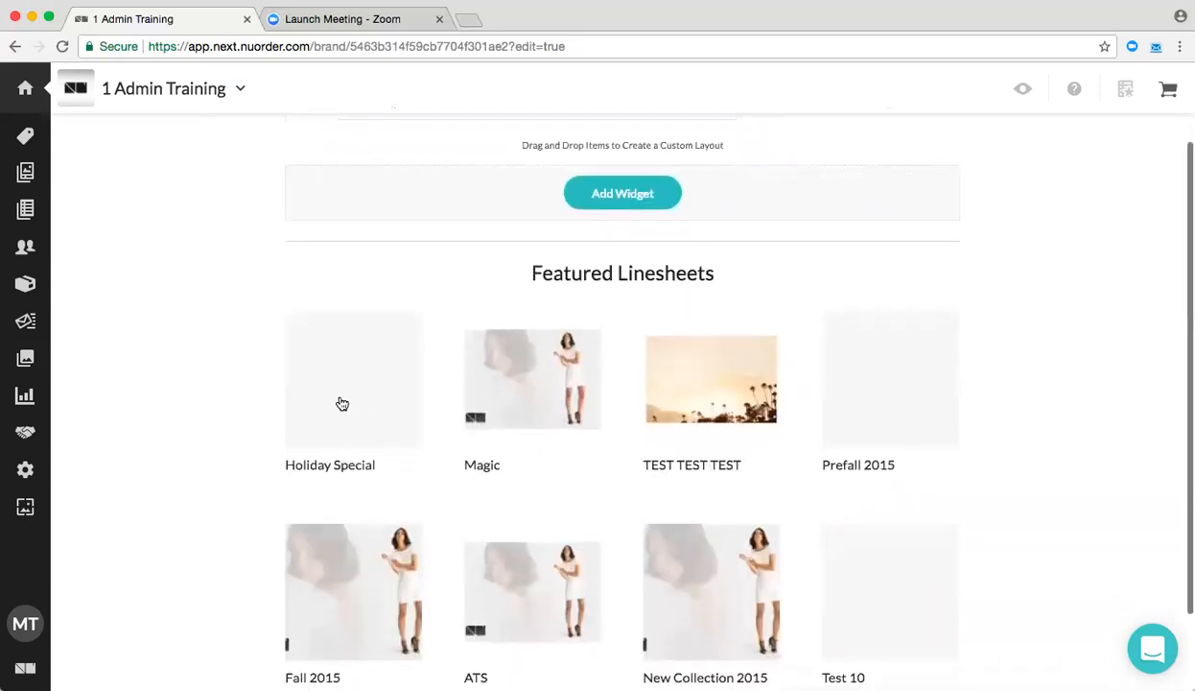
scroll(342, 403, down, 2)
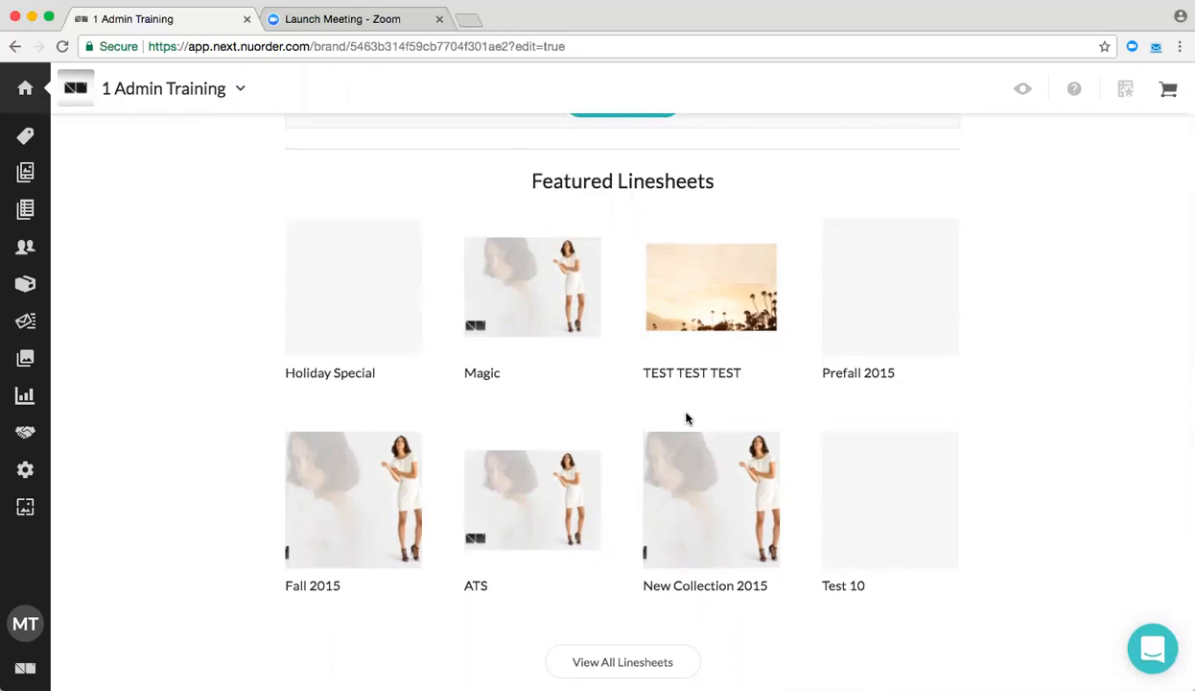
scroll(686, 419, down, 1)
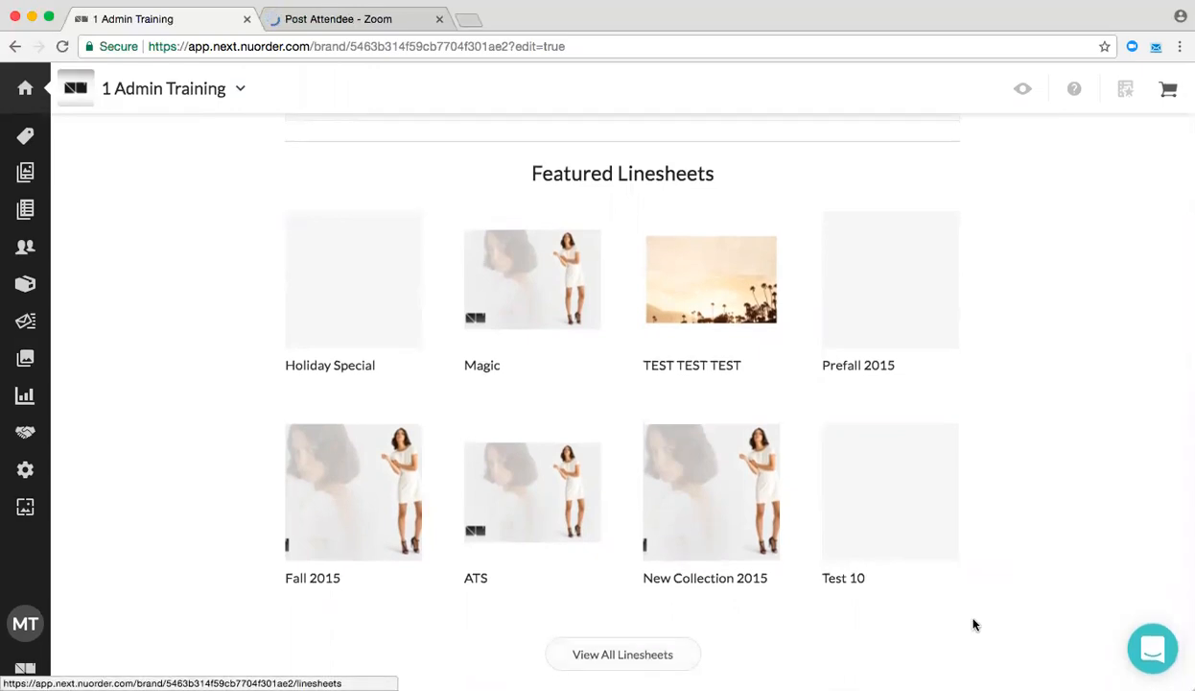
scroll(973, 619, up, 3)
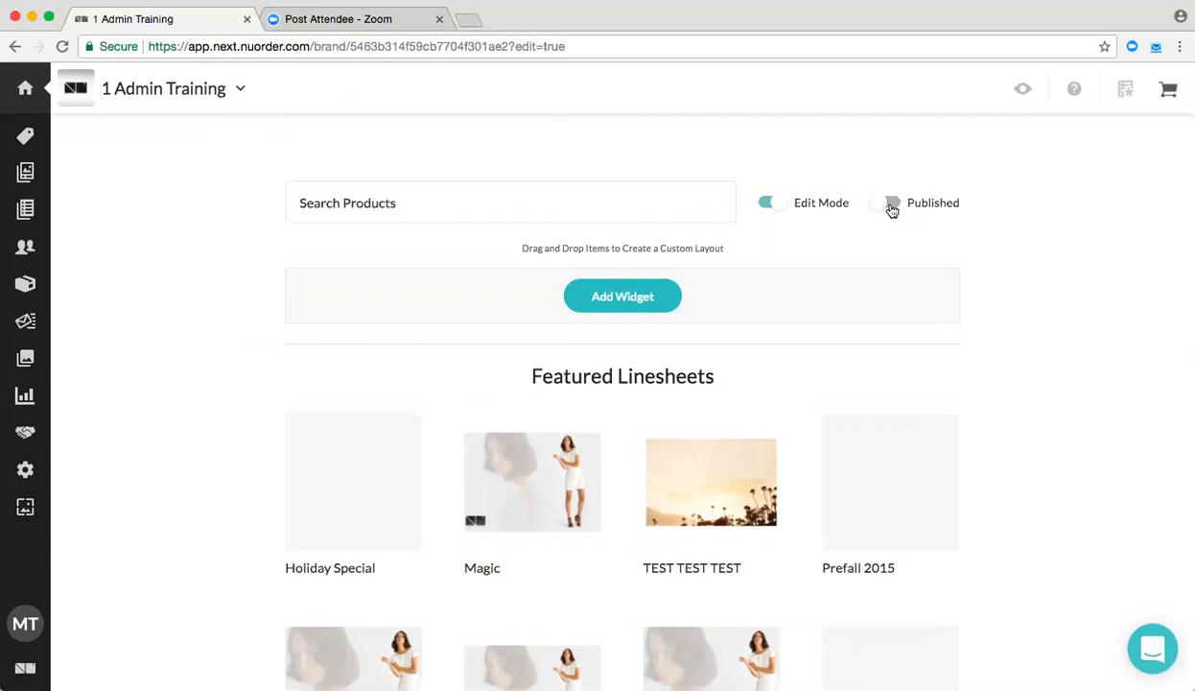
click(626, 301)
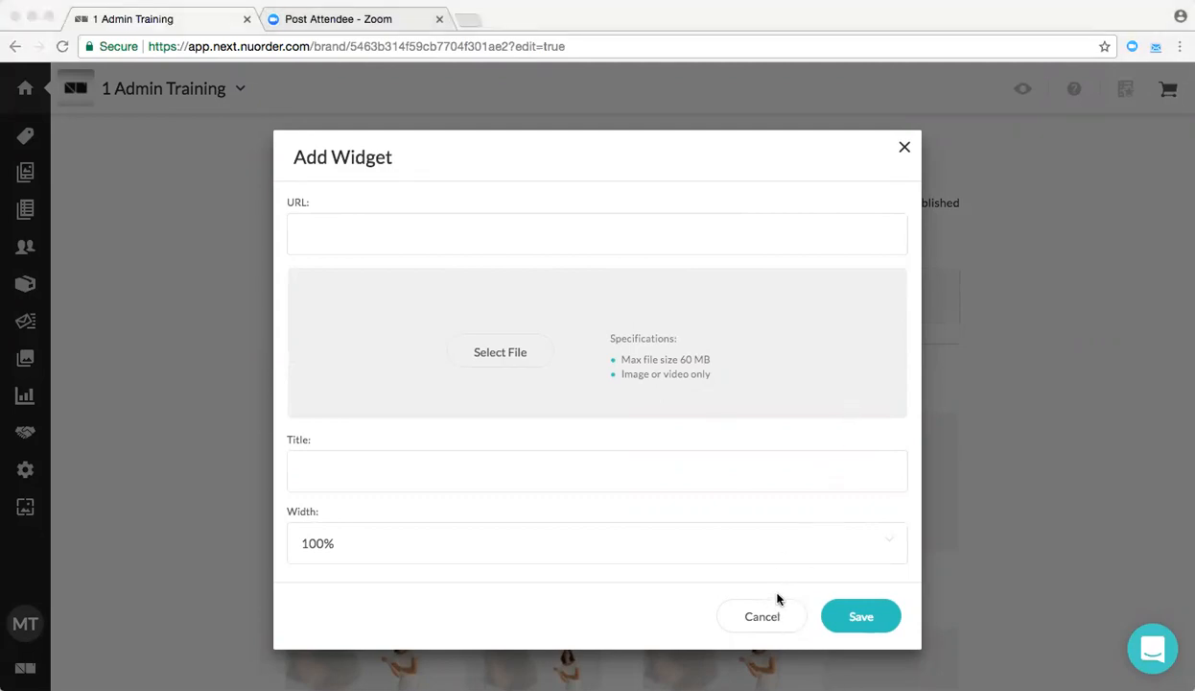
mouse_move(673, 316)
mouse_down()
mouse_move(662, 304)
mouse_move(667, 316)
mouse_up()
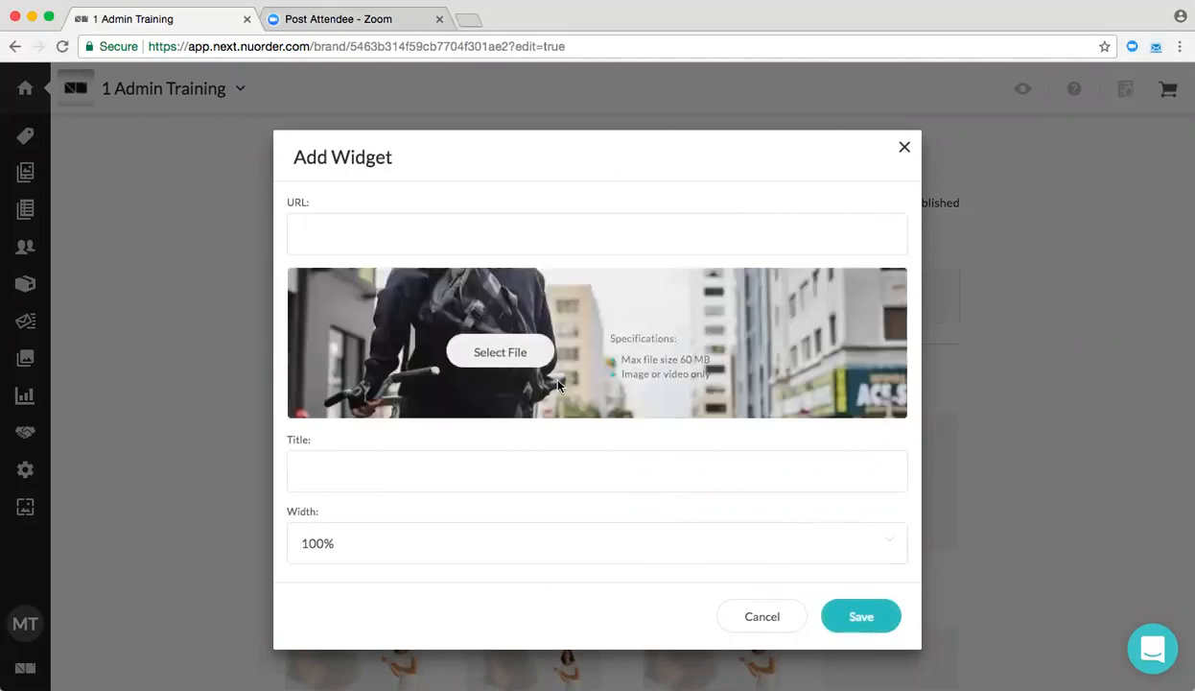
click(382, 472)
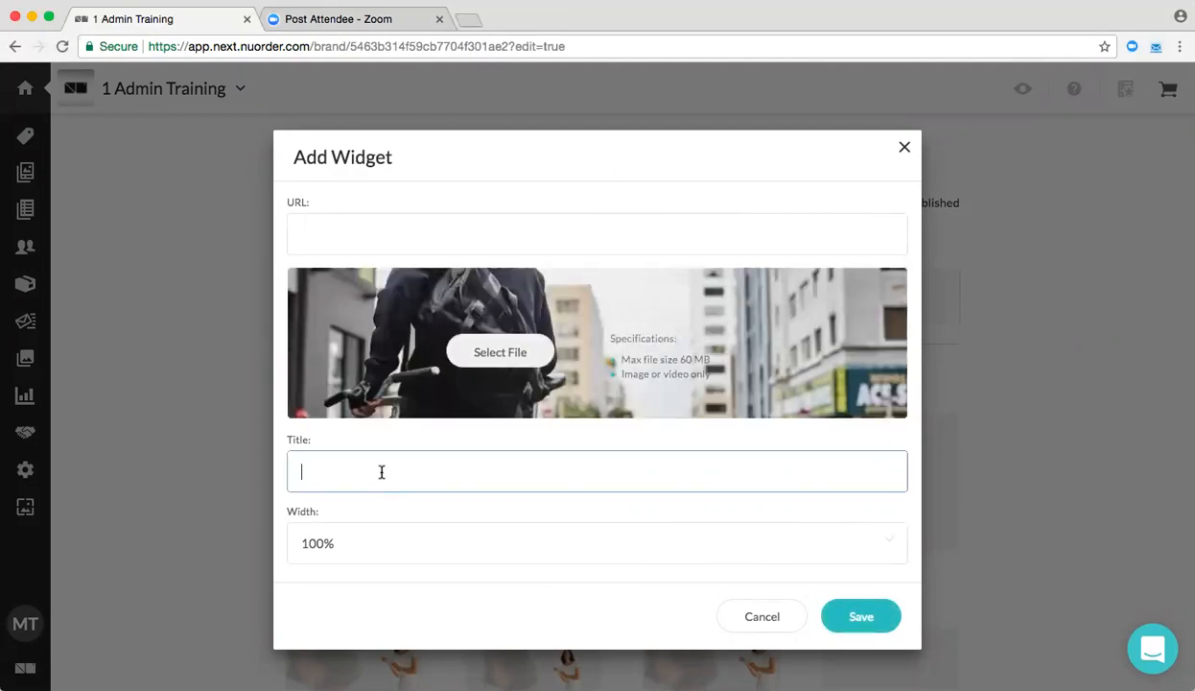
text(New Arrivals for Fall)
click(164, 241)
Step: Go to the brand's linesheets and copy the catalog link of the Magic linesheet
mouse_move(31, 257)
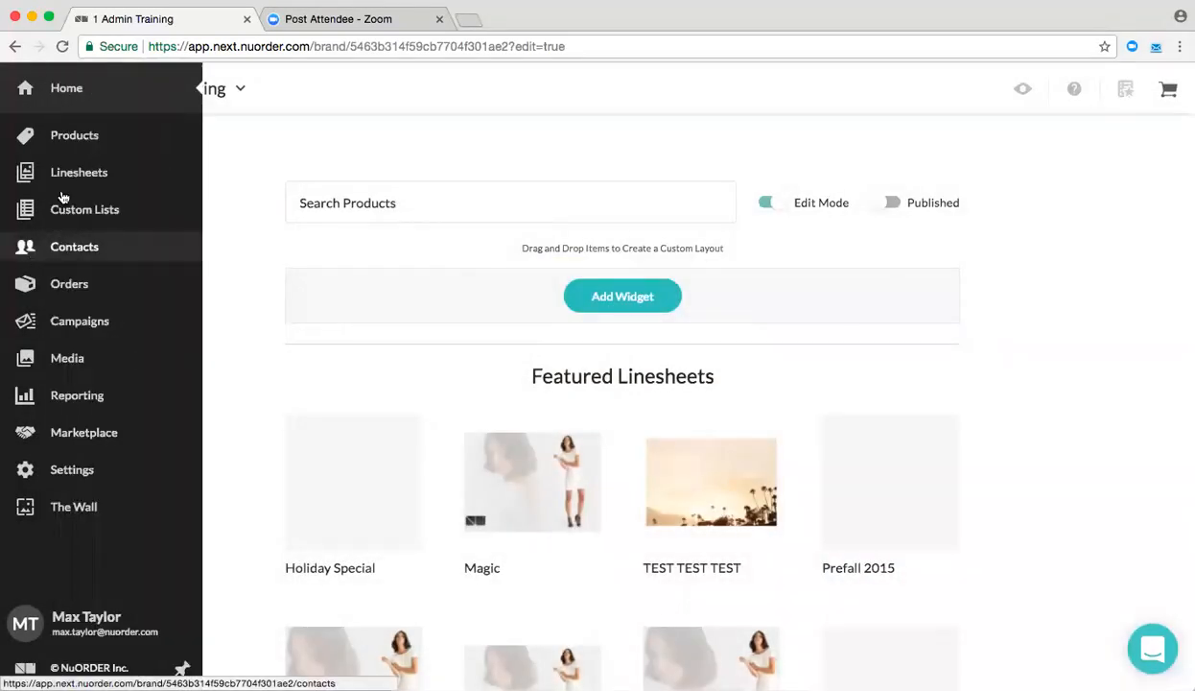
click(69, 144)
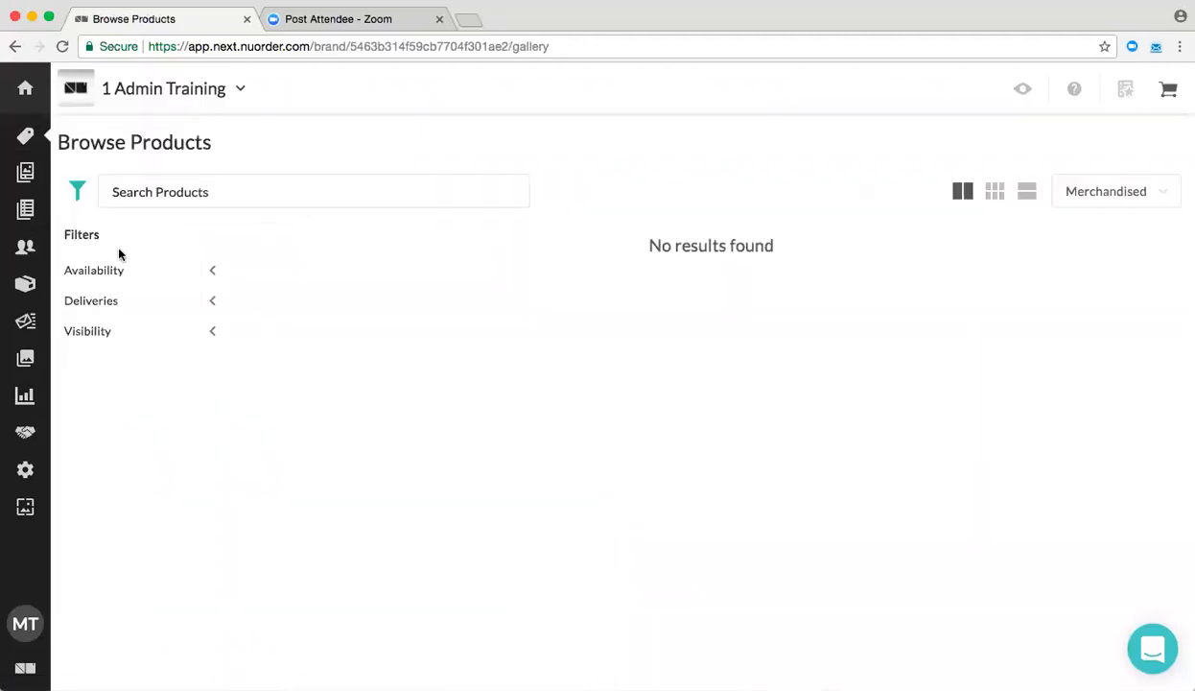
mouse_move(48, 235)
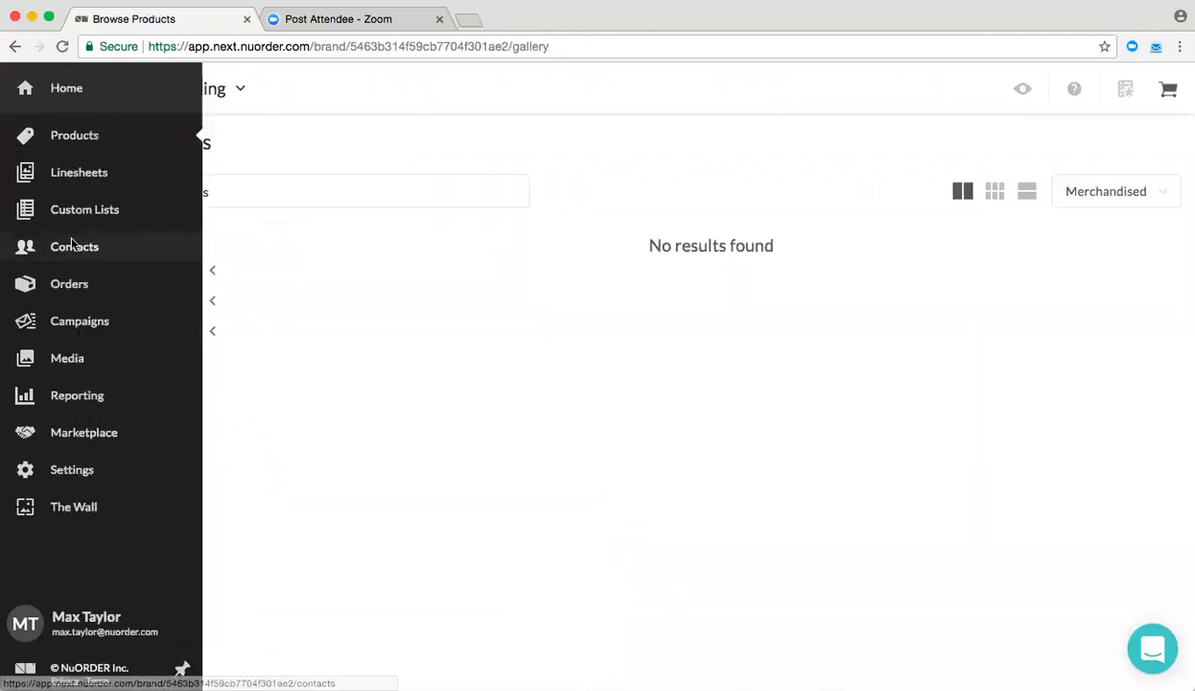
click(102, 188)
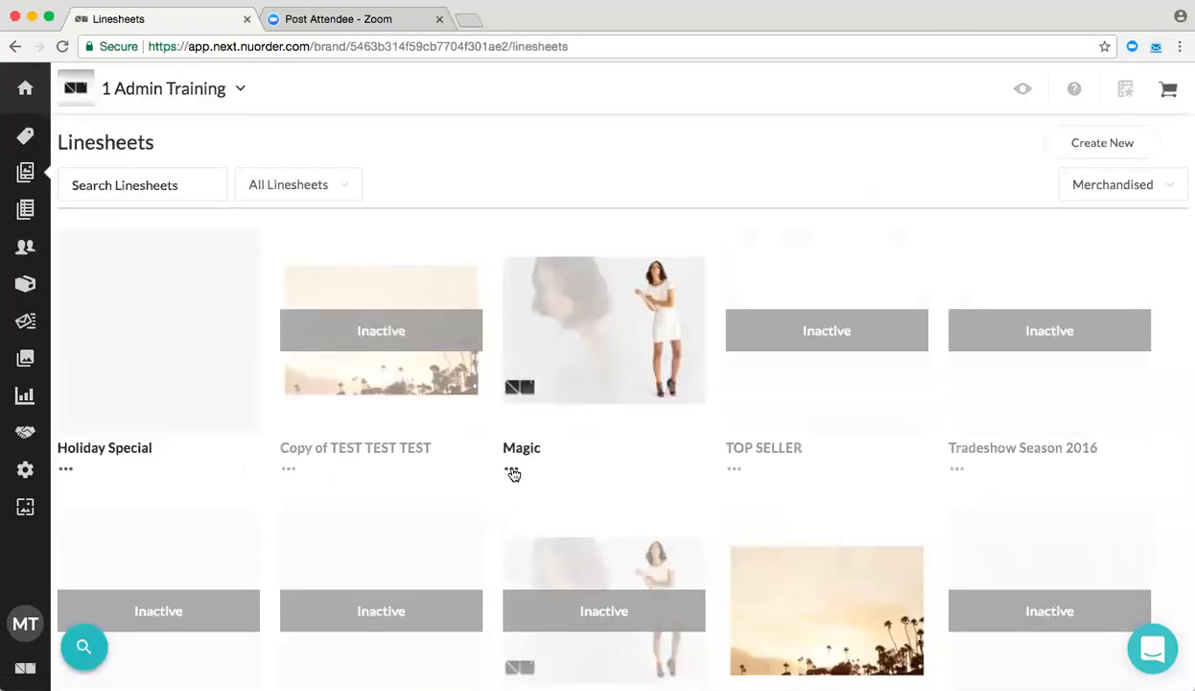
click(510, 471)
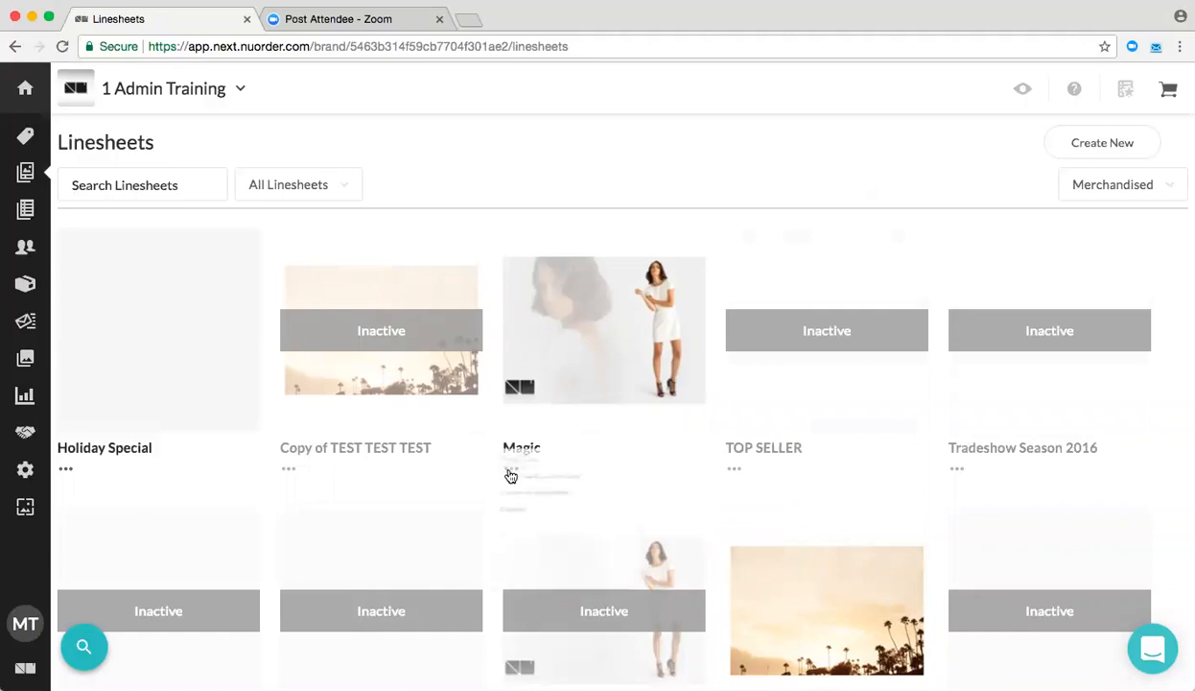
click(536, 488)
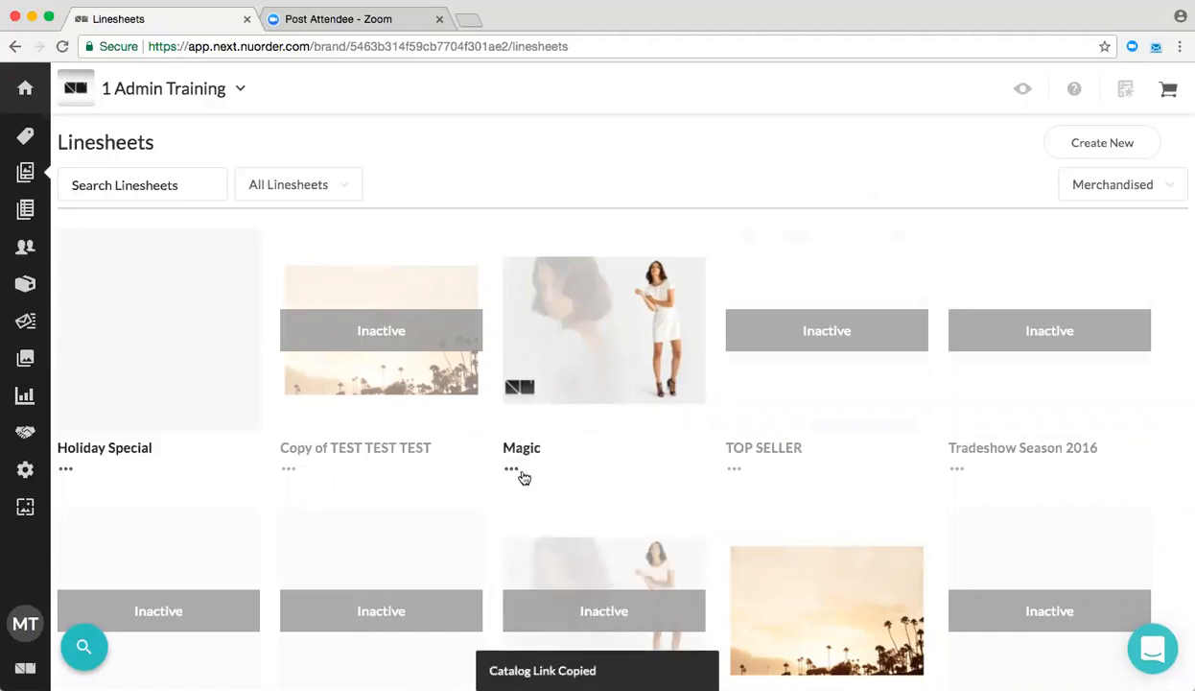
Step: Return to the dashboard settings and start a new landing page widget with the photo of the man with a bicycle
mouse_move(30, 476)
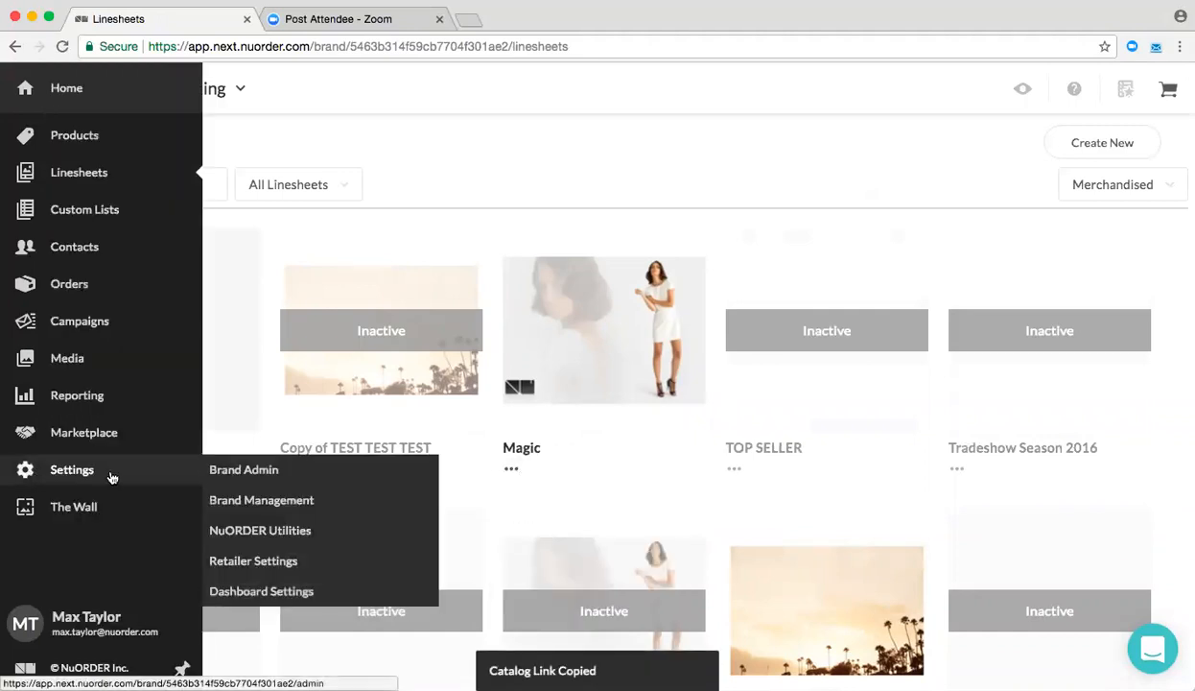
click(253, 593)
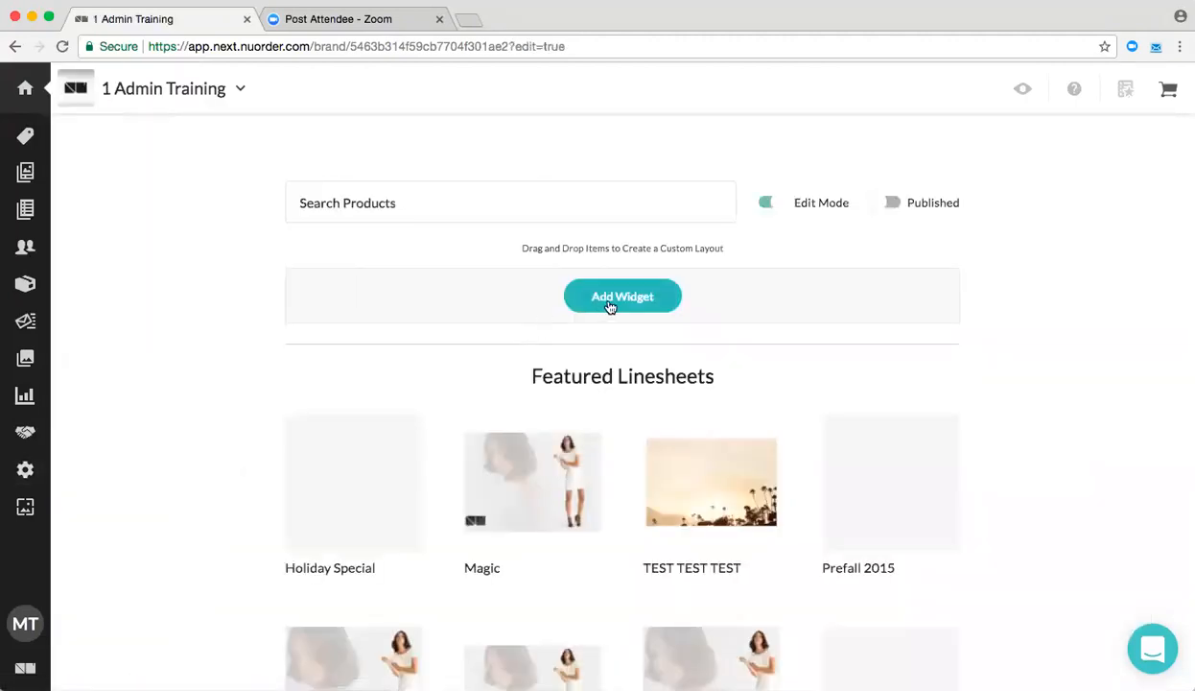
click(610, 305)
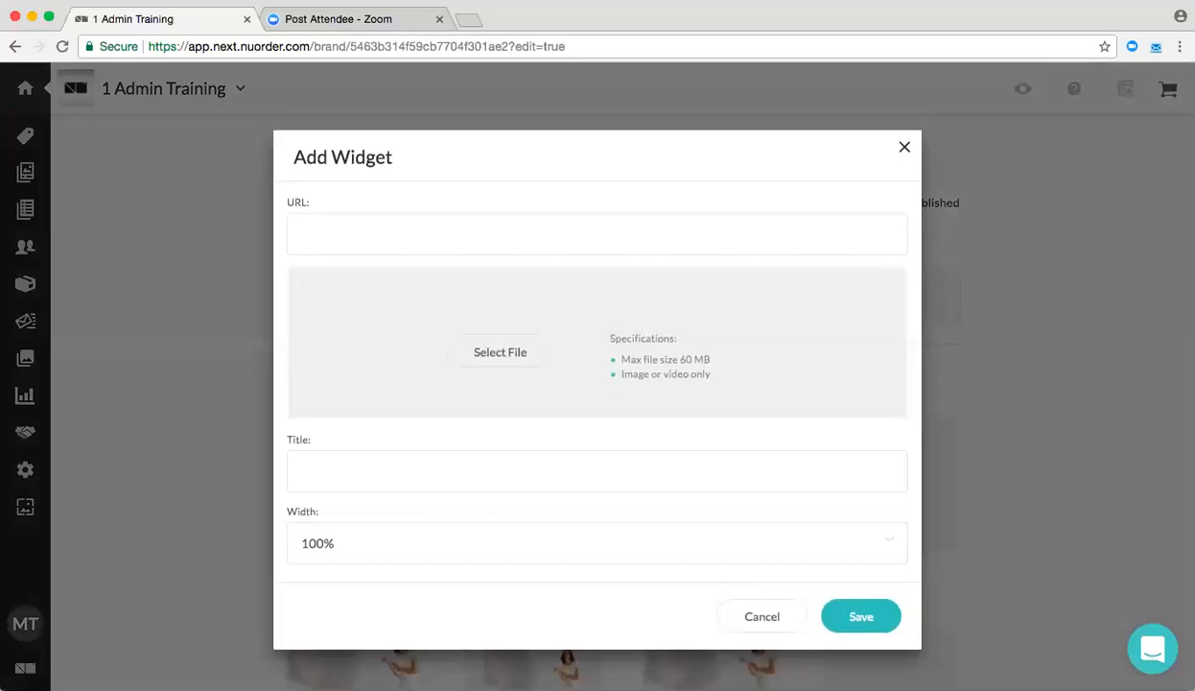
drag(728, 430, 662, 351)
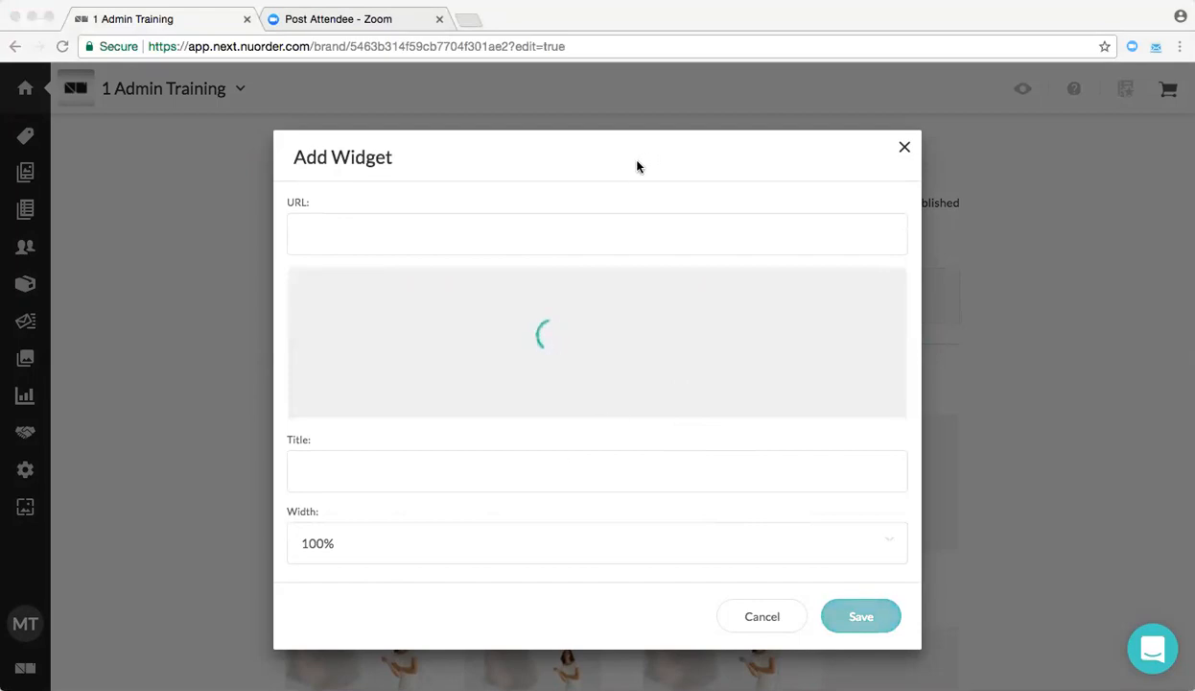
Step: Paste the copied Magic linesheet link as the widget's URL and check the whole address
click(462, 246)
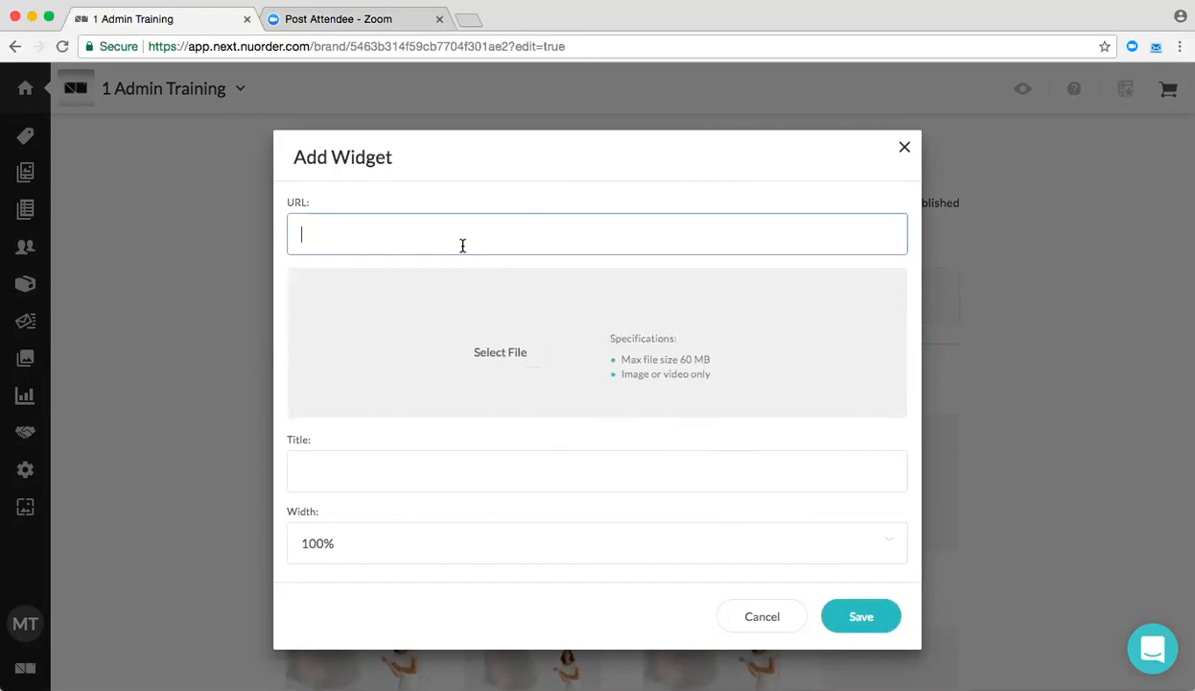
key(super+v)
scroll(550, 222, left, 2)
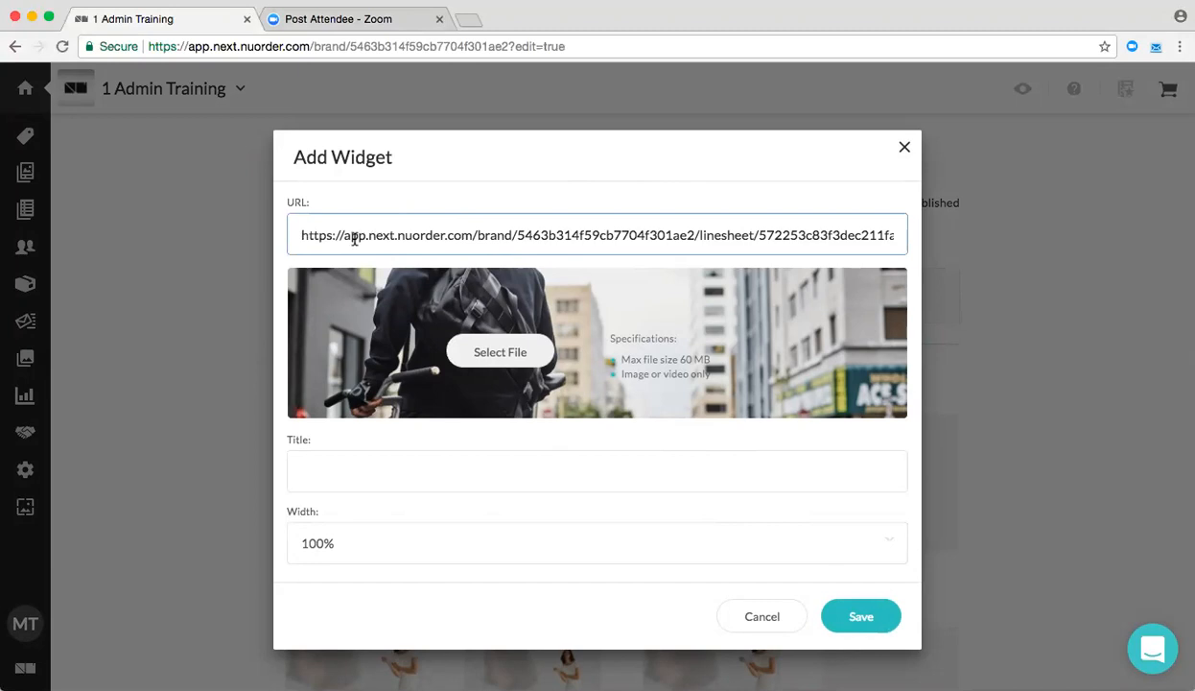
drag(358, 235, 782, 235)
click(785, 235)
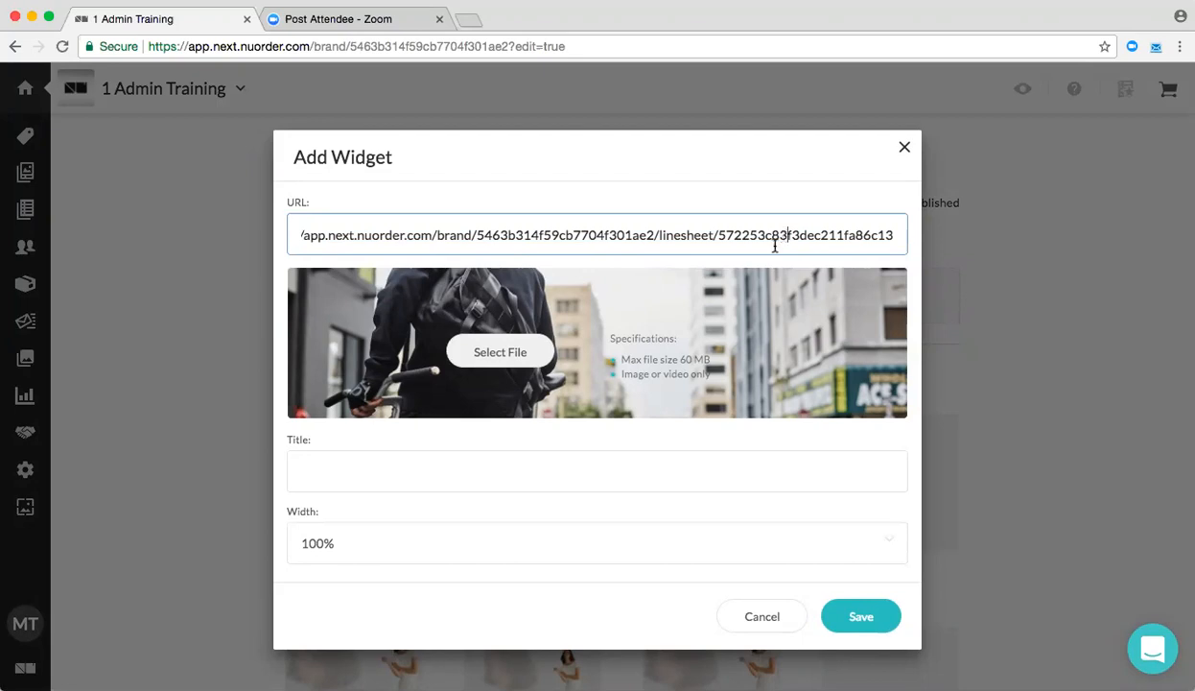
Step: Title the widget "New Arrivals for Fall" and save it to the landing page
click(410, 475)
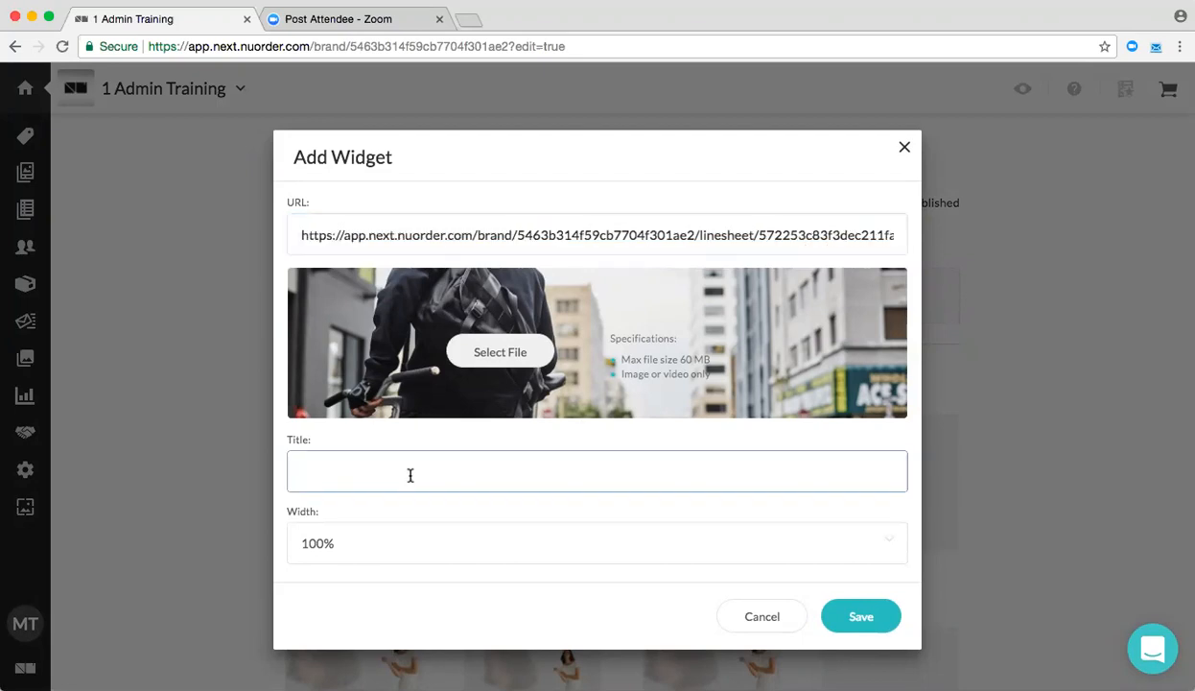
text(New Arrivals for Fall)
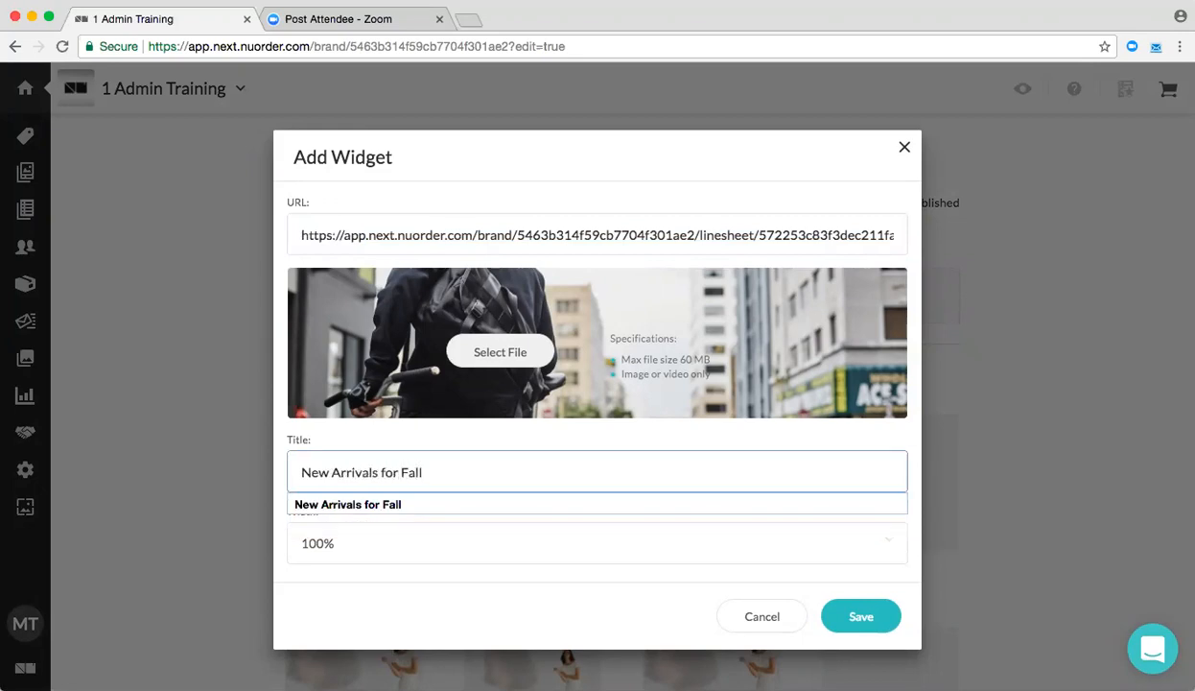
click(390, 629)
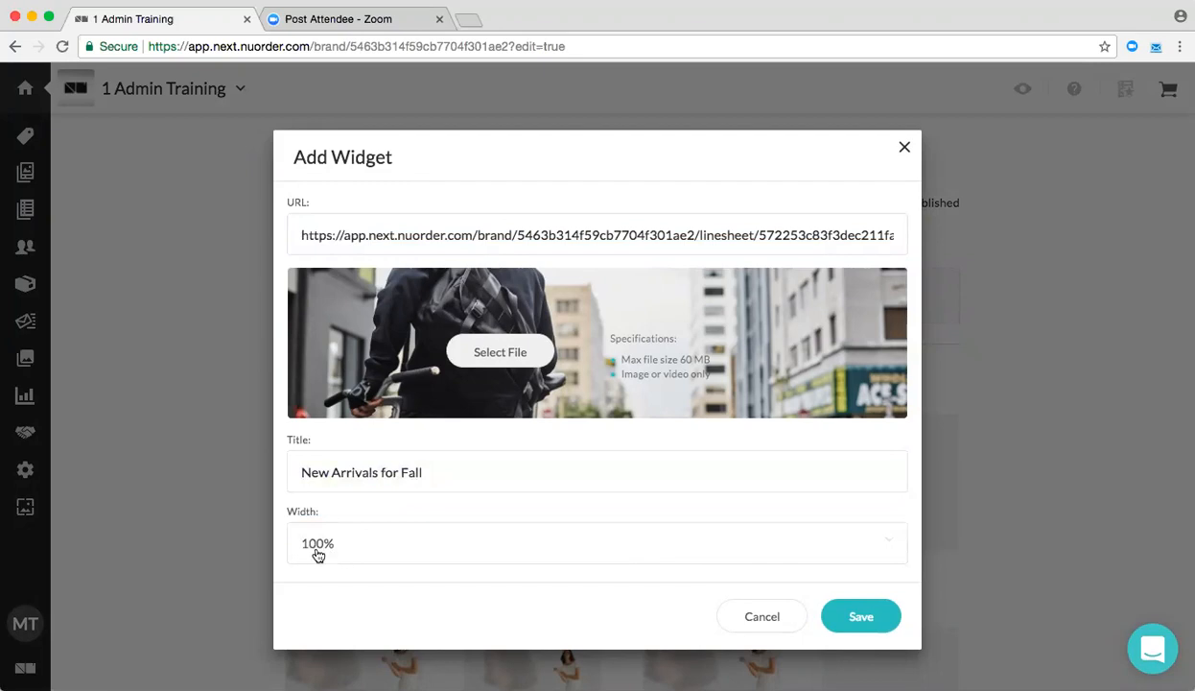
click(857, 617)
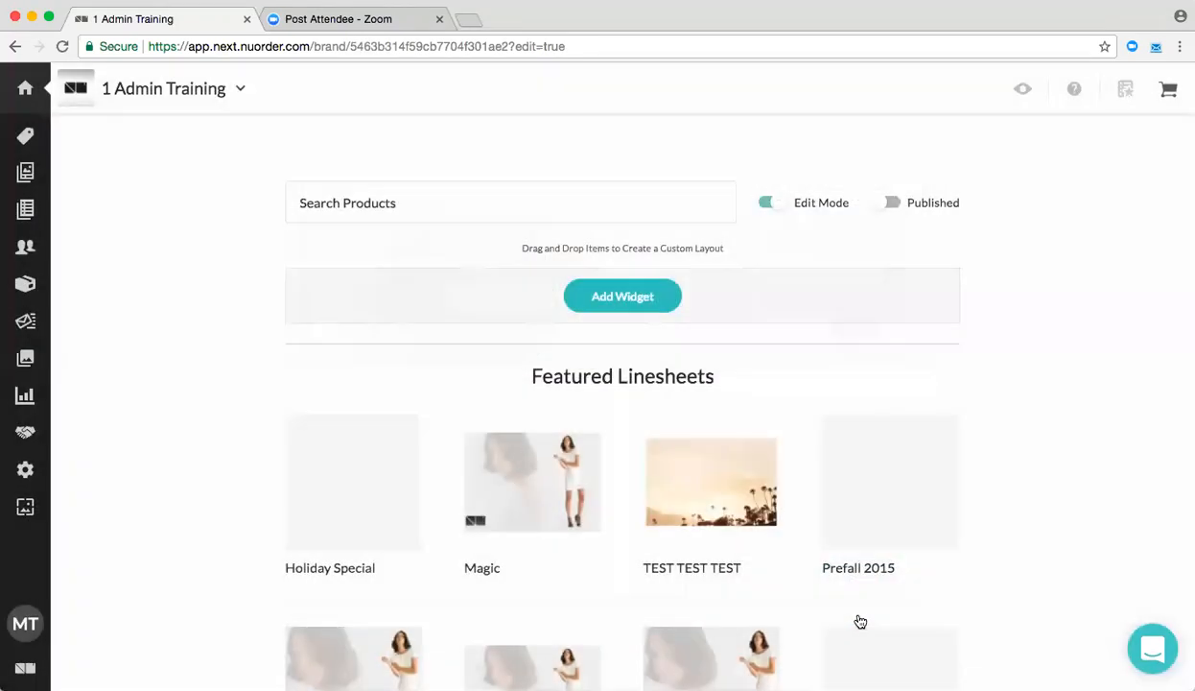
Step: Set the width of the New Arrivals for Fall widget to 50% and save its settings
scroll(533, 526, down, 4)
scroll(534, 526, up, 3)
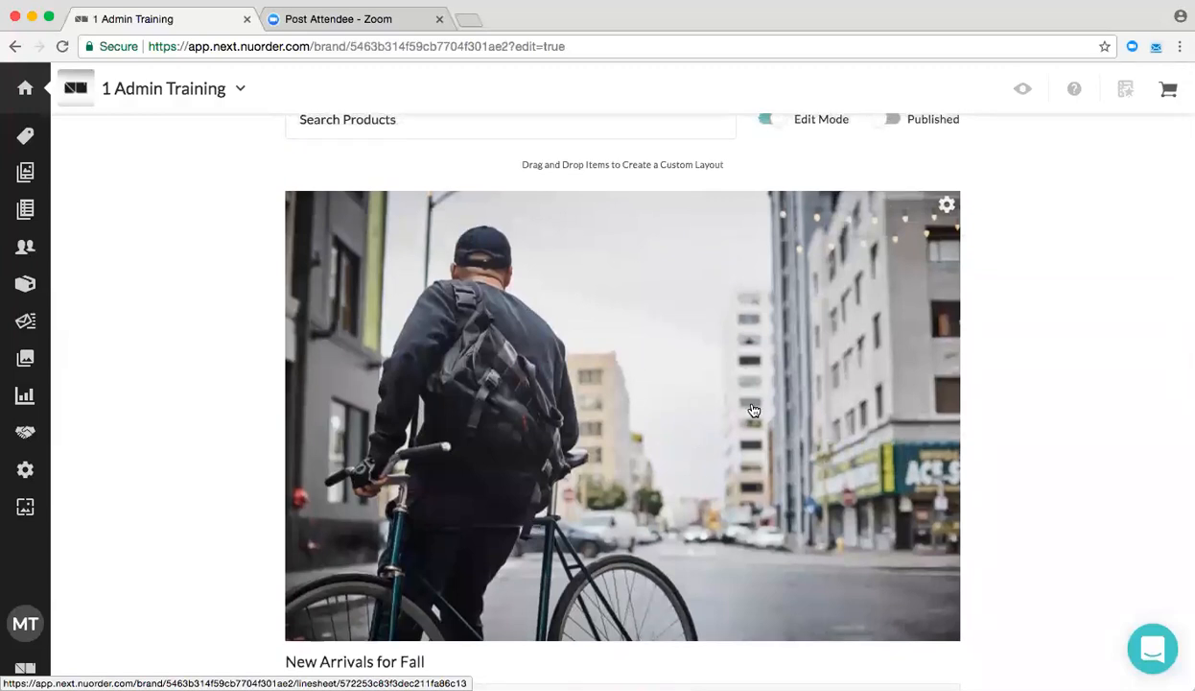
click(947, 207)
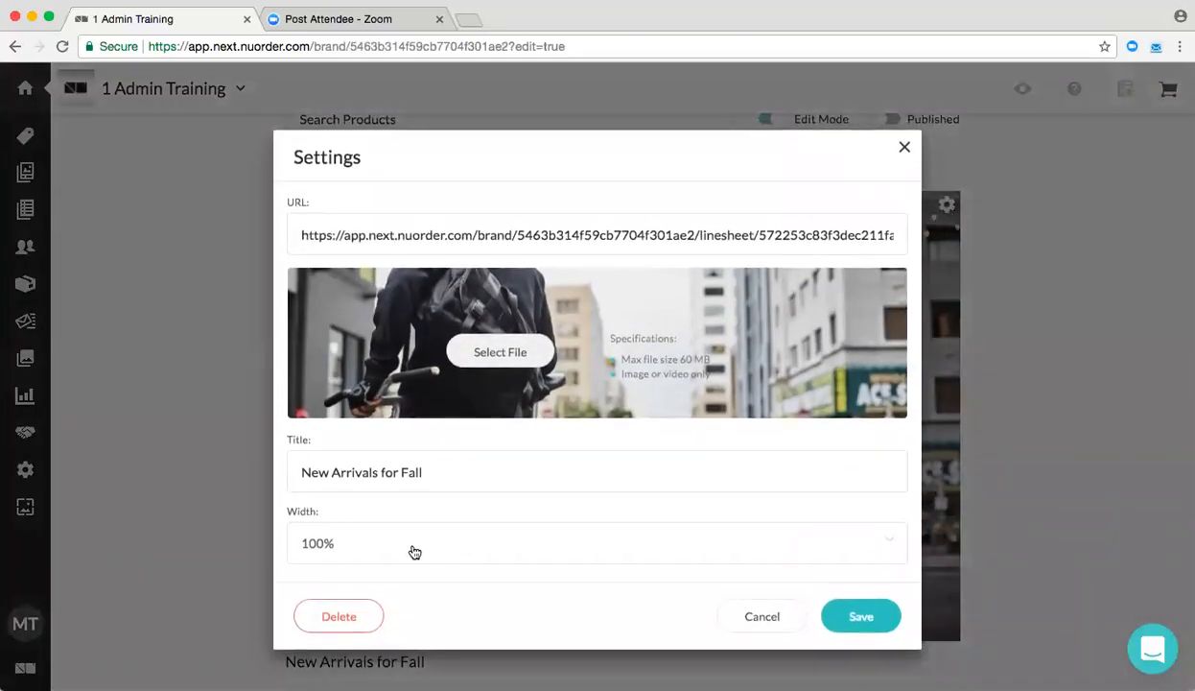
click(890, 543)
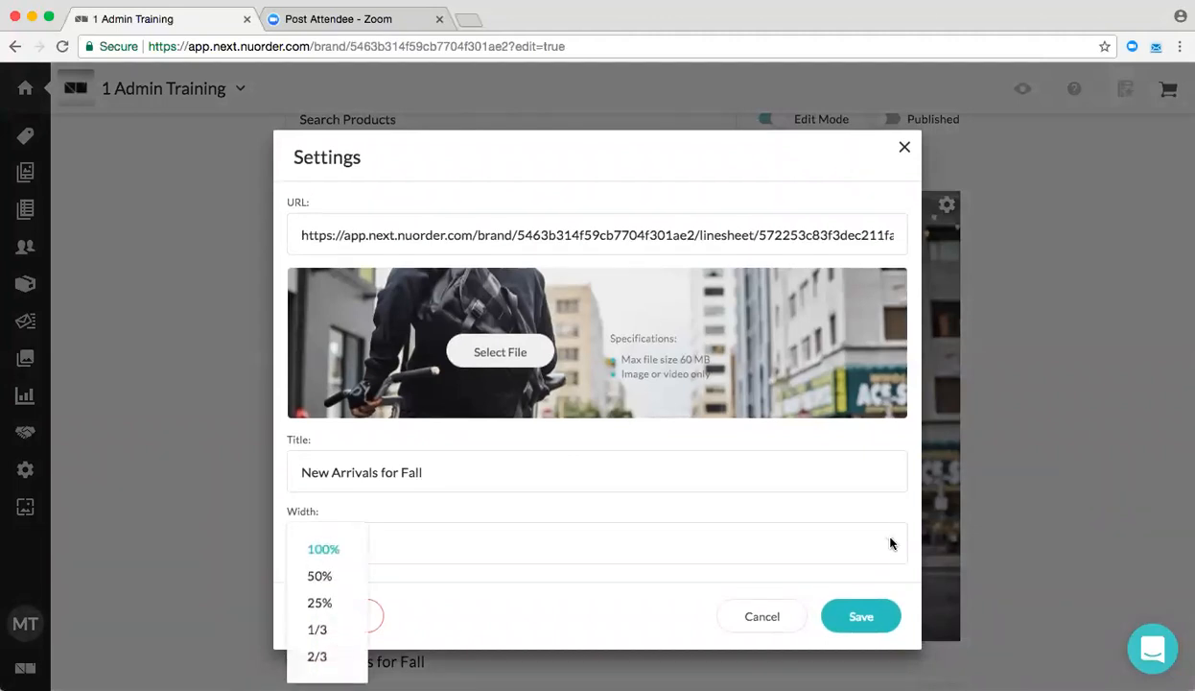
click(327, 578)
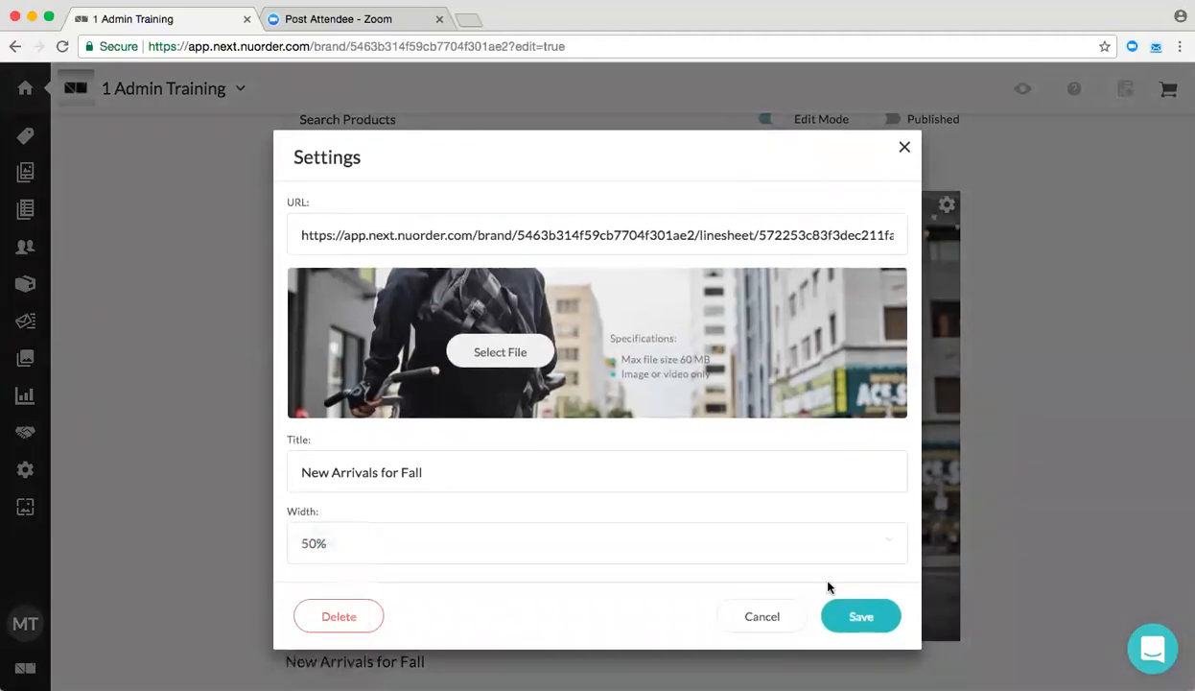
click(853, 619)
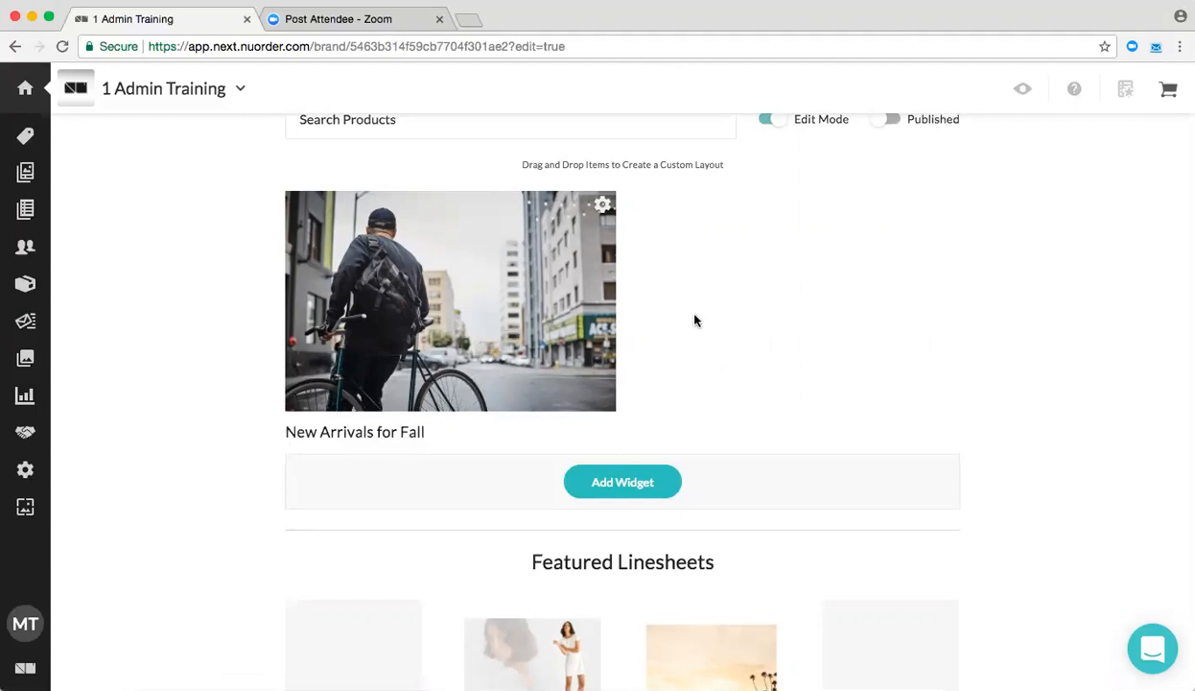
Step: Start a new landing page widget with the photo of the woman in a navy shirt, titled "New Arrivals for Fall (Womens)"
click(628, 487)
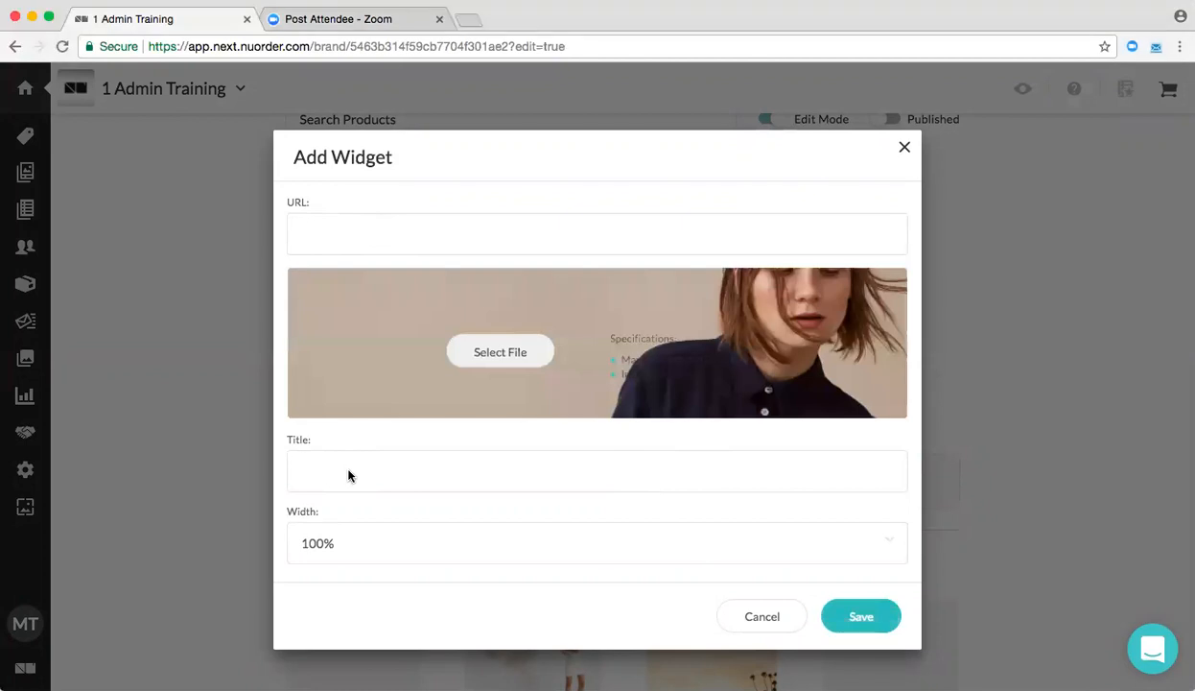
click(336, 473)
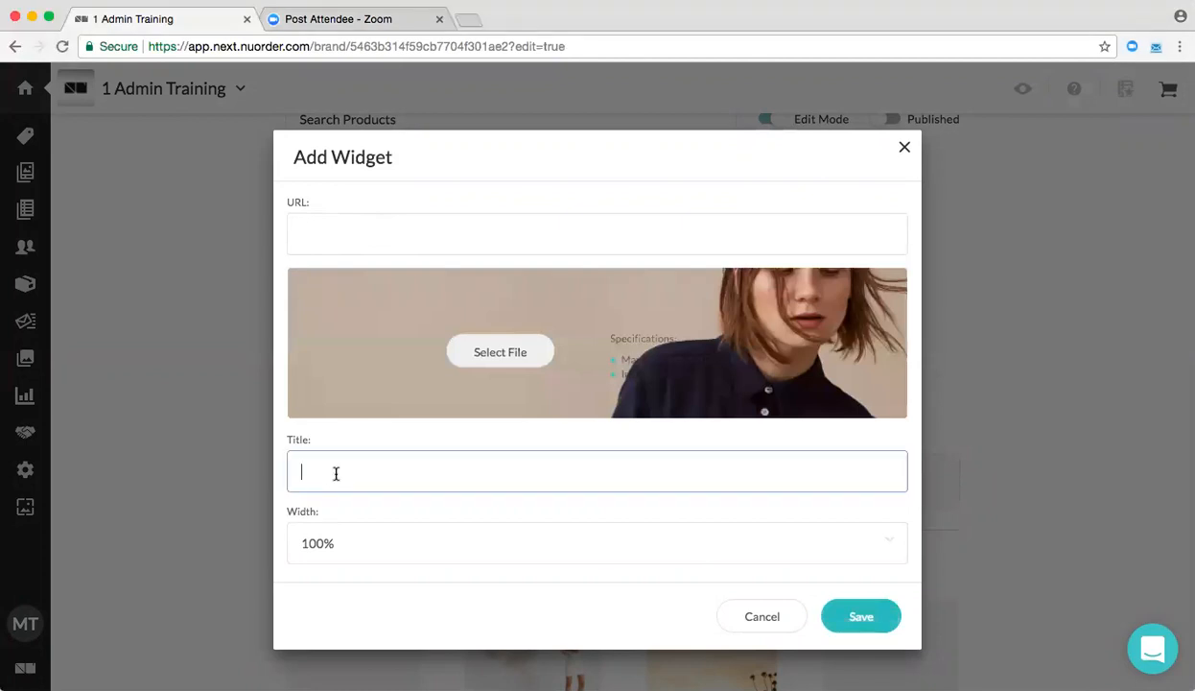
text(New Arrivl)
key(BackSpace)
text(als for Fall (Womens))
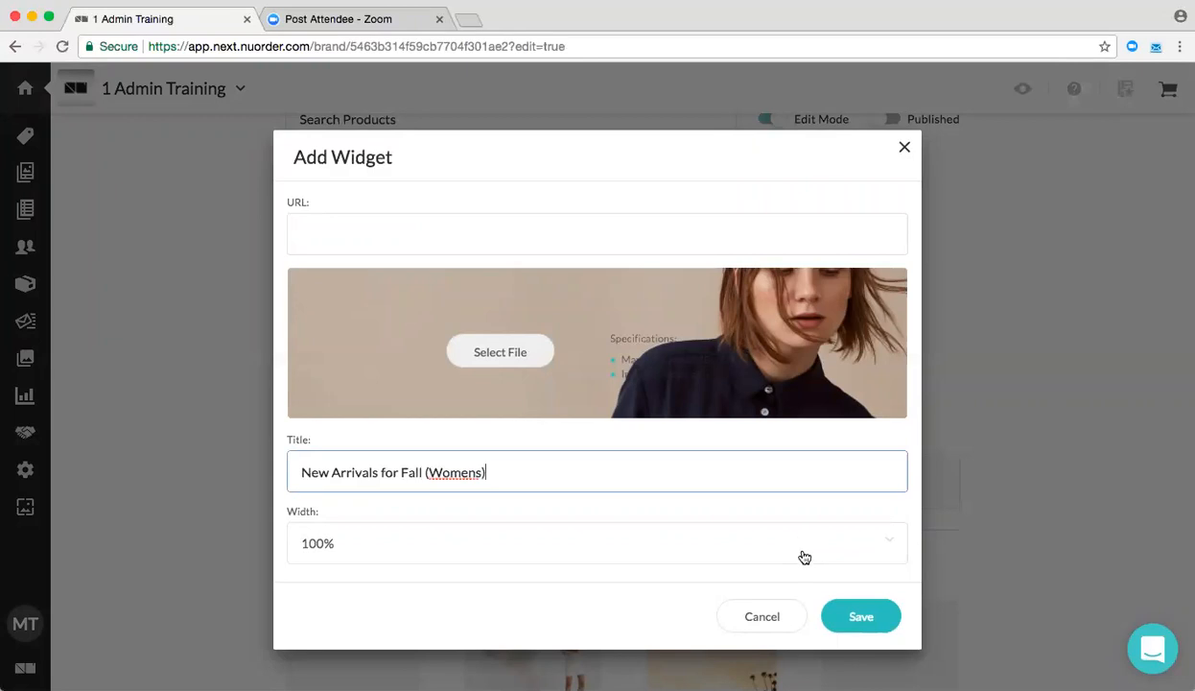
Step: Set the women's widget to 50% width and save it to the landing page
click(893, 545)
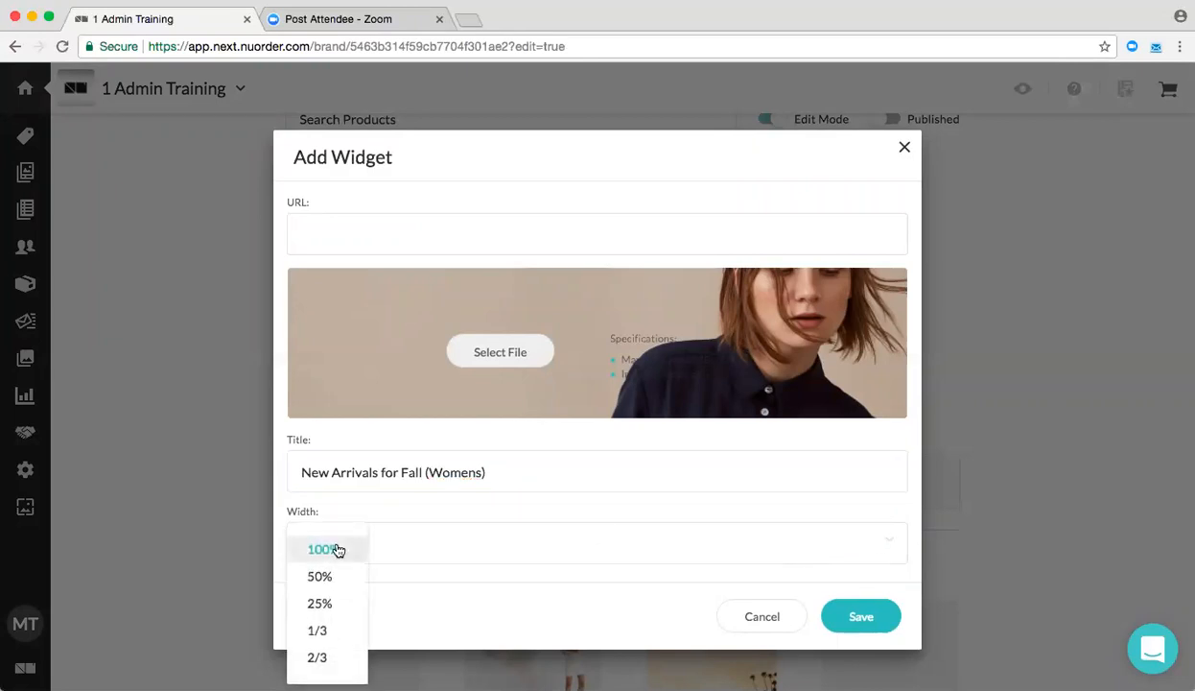
click(334, 578)
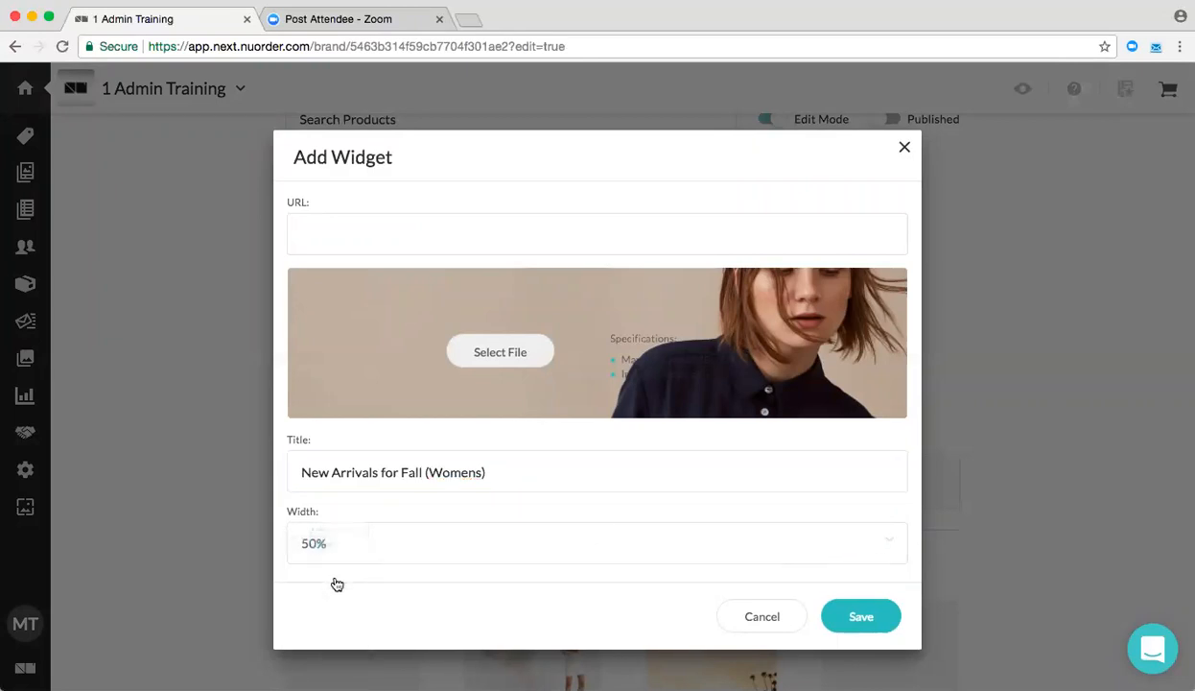
click(848, 622)
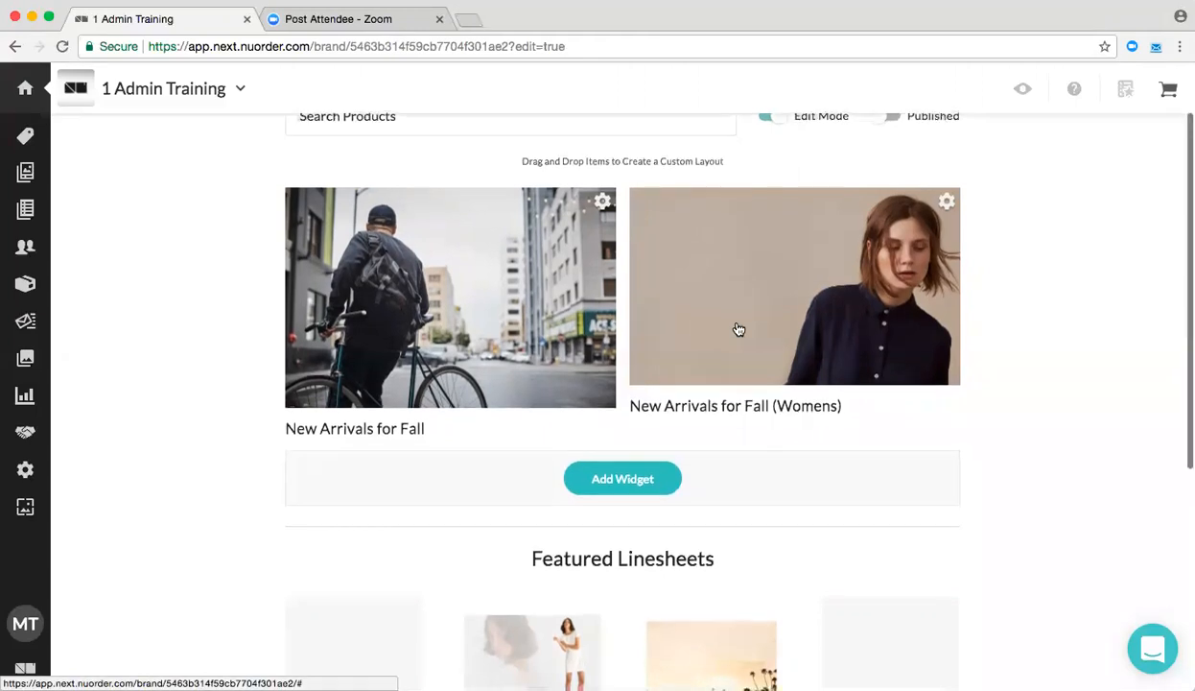
Step: Start another landing page widget with the Summer Sale free shipping banner as its image
scroll(662, 427, down, 1)
click(614, 470)
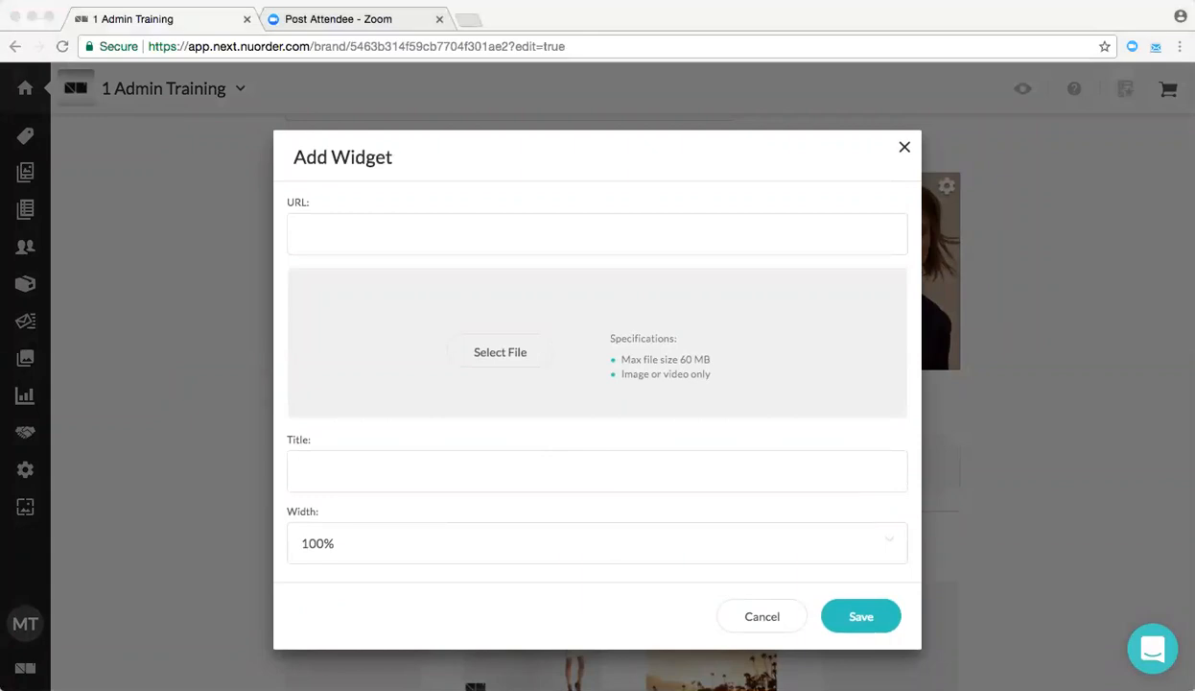
drag(665, 320, 627, 315)
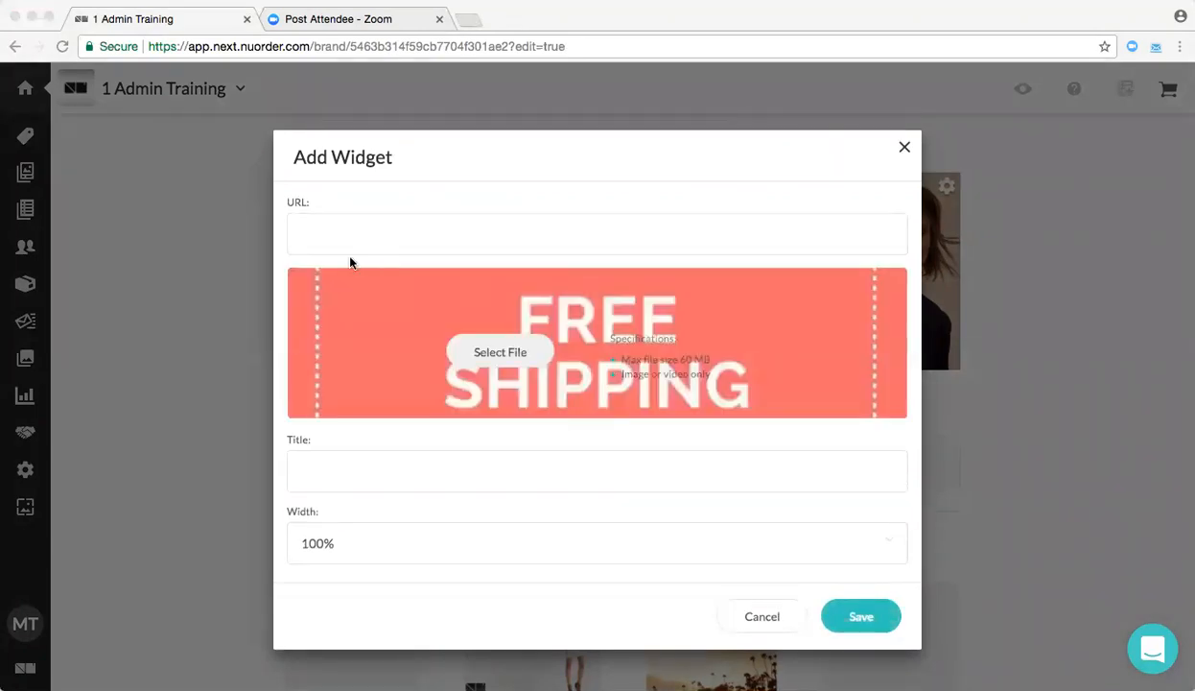
Step: Title the free shipping banner widget "Overstock From Summer" and save it at 100% width
click(326, 470)
click(325, 471)
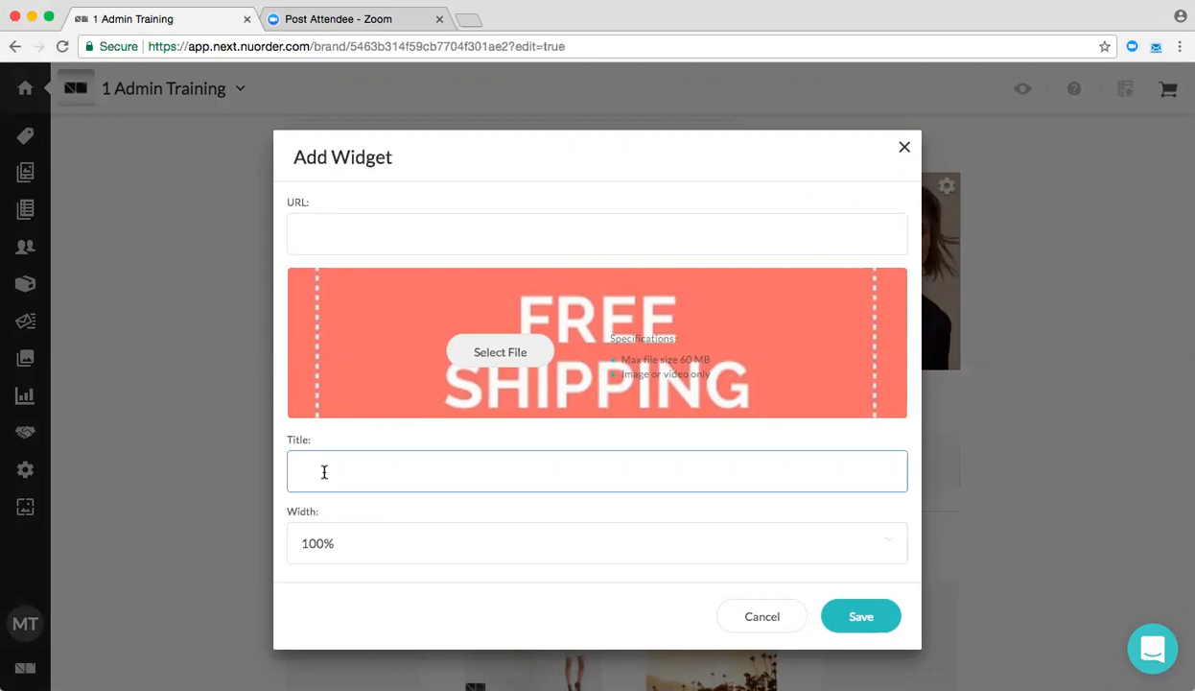
text(Overstock From Summer)
click(856, 622)
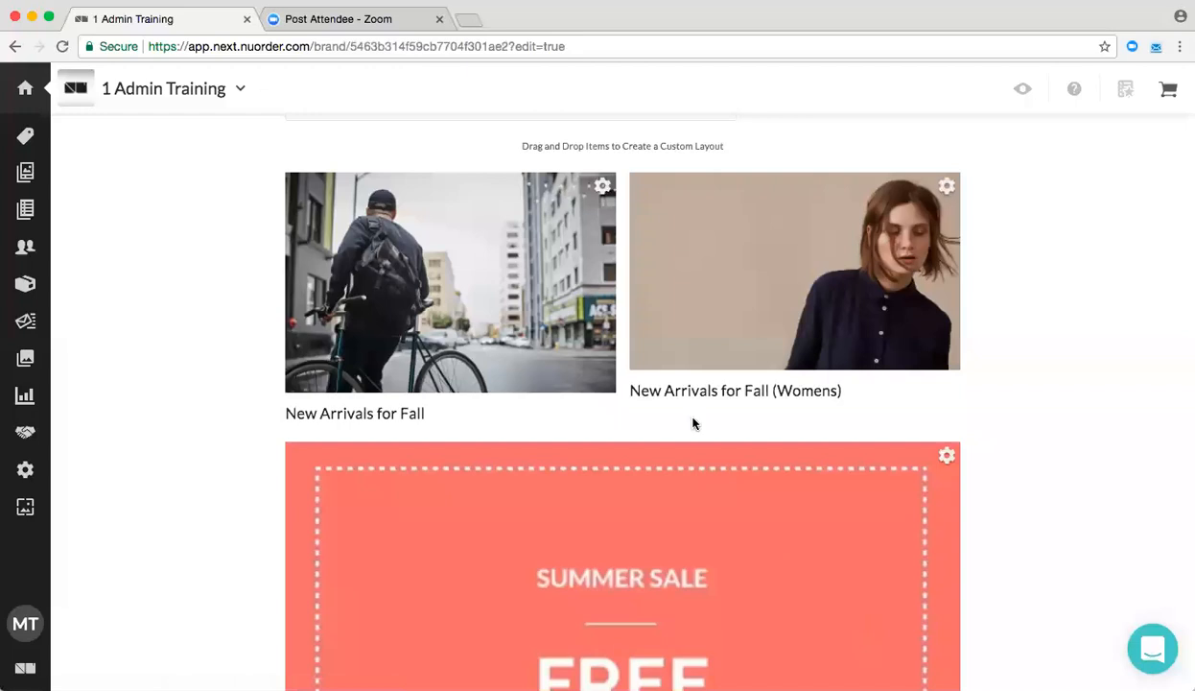
Step: Move the Overstock From Summer widget above the two New Arrivals widgets in the landing page layout
scroll(763, 395, down, 5)
scroll(812, 397, down, 1)
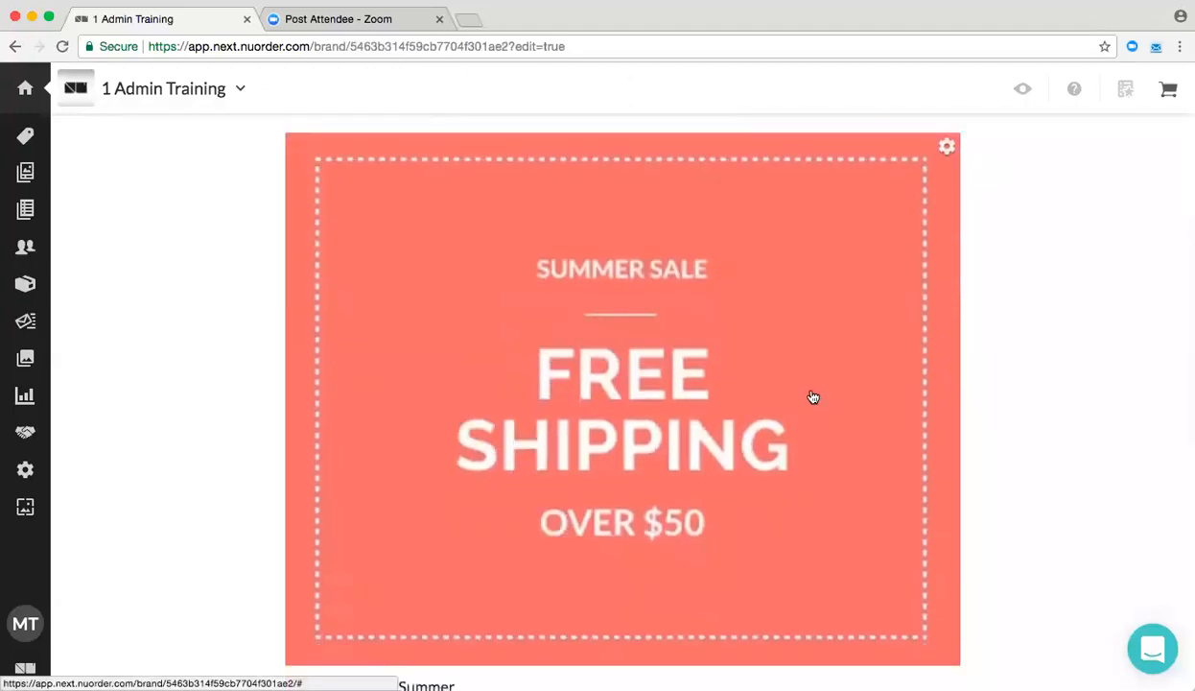
scroll(812, 397, up, 3)
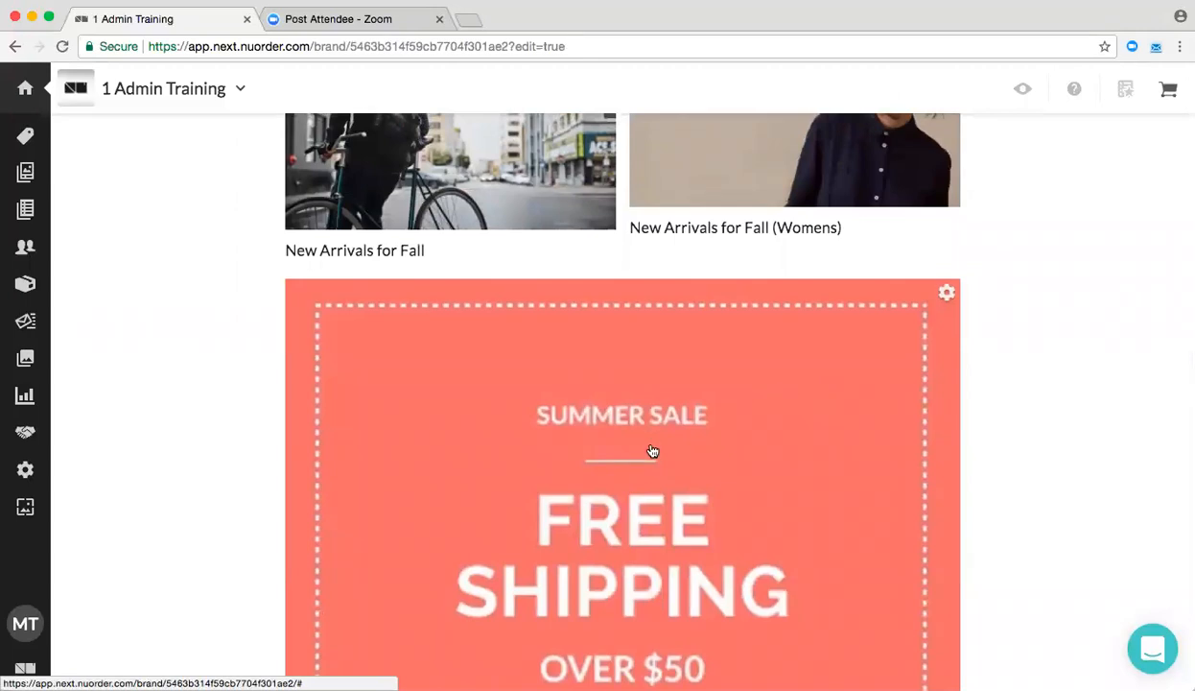
scroll(653, 449, up, 3)
drag(633, 573, 651, 144)
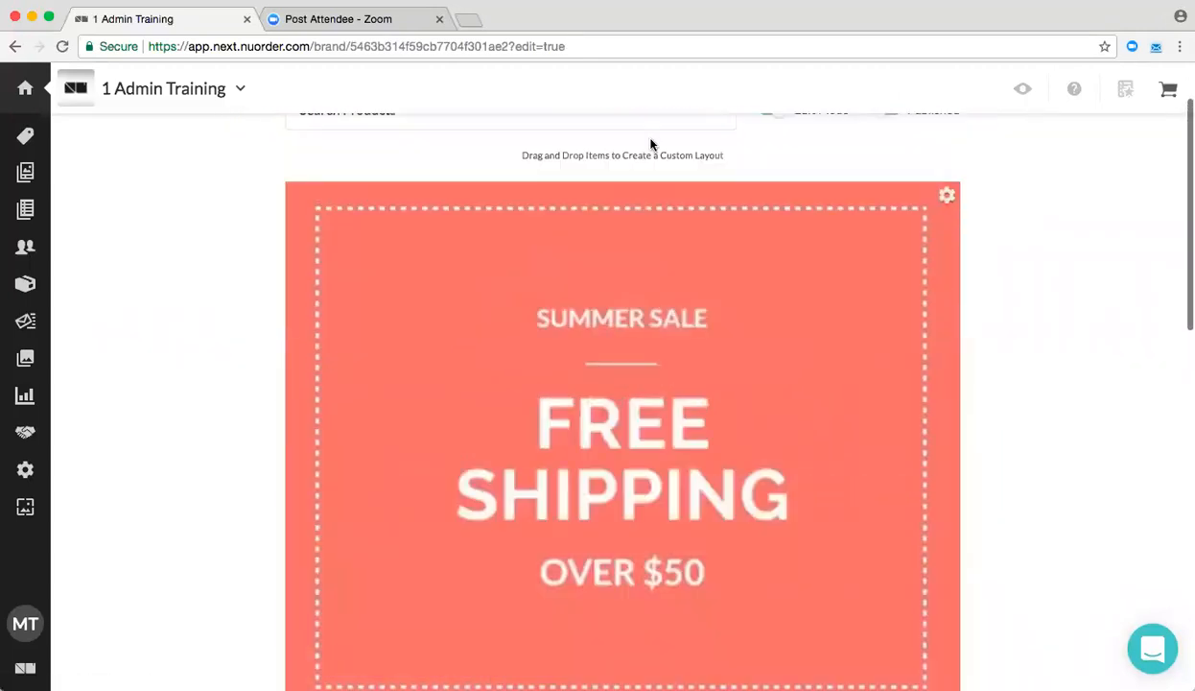
Step: Review the rearranged landing page from the free shipping banner down through the New Arrivals widgets and Featured Linesheets
scroll(727, 374, down, 3)
scroll(727, 374, down, 2)
scroll(727, 374, up, 5)
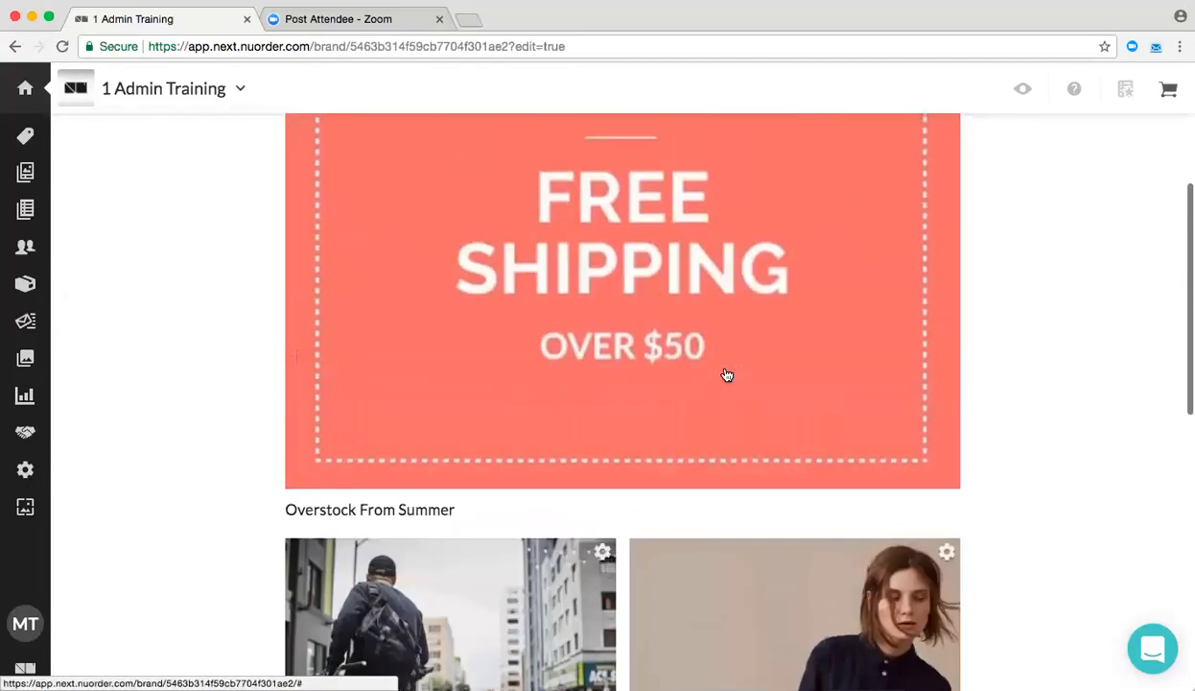
scroll(726, 374, up, 1)
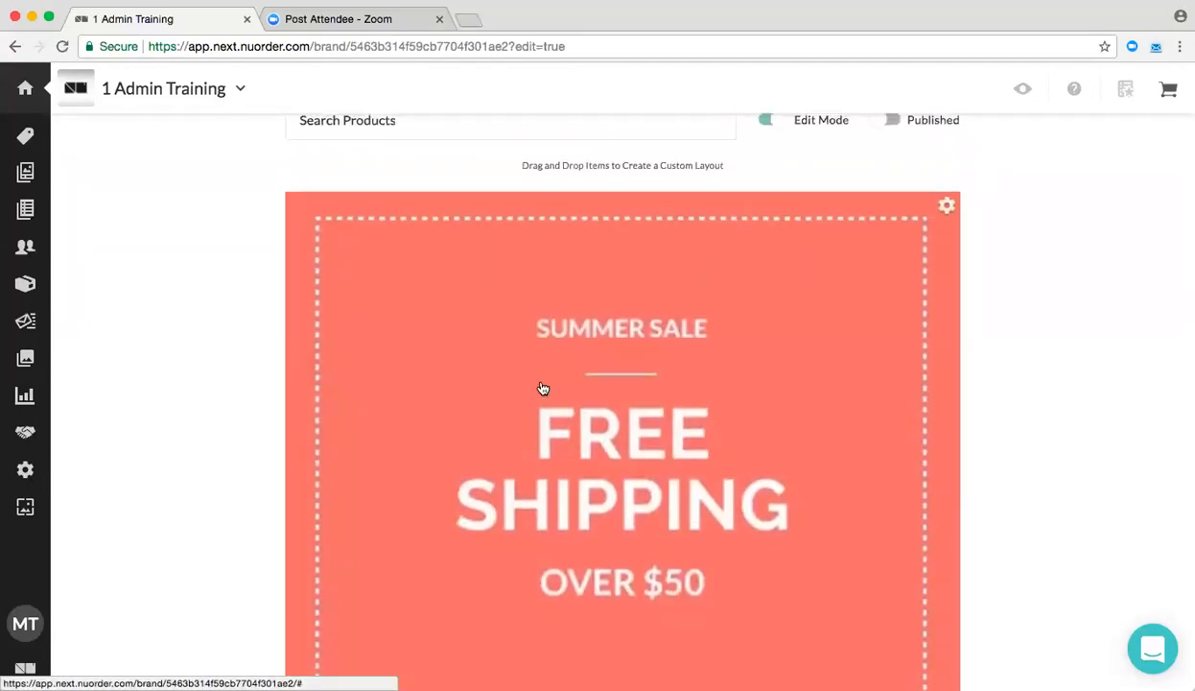
scroll(688, 360, down, 2)
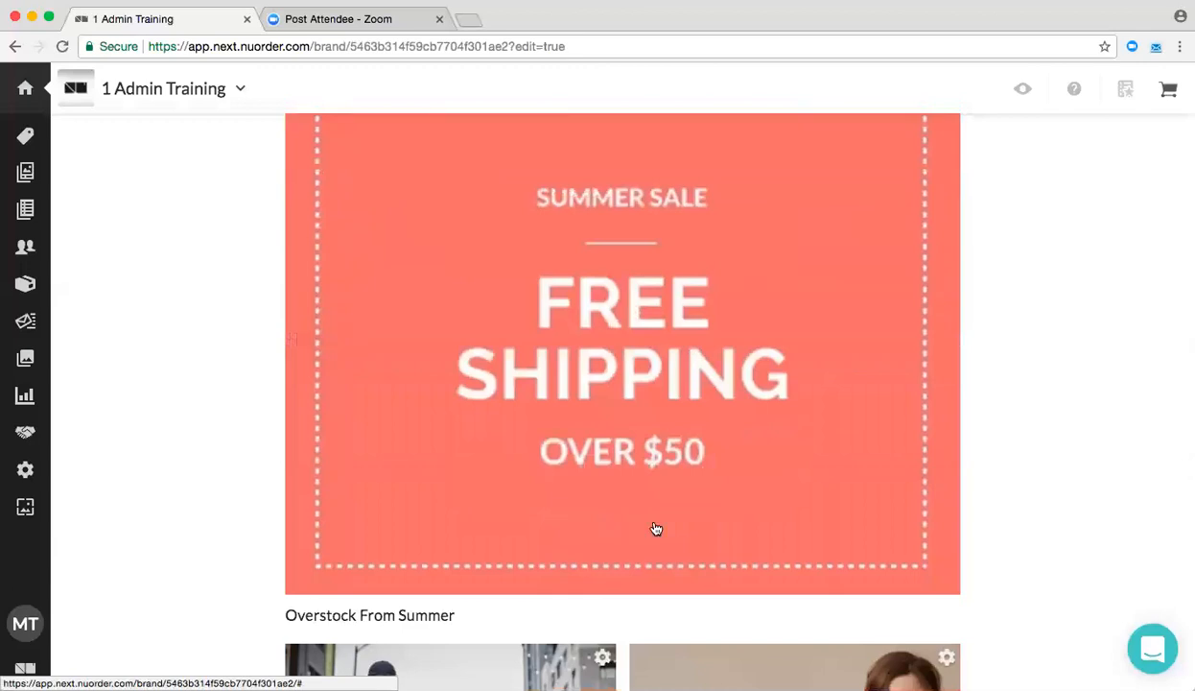
scroll(562, 507, down, 1)
scroll(562, 507, down, 2)
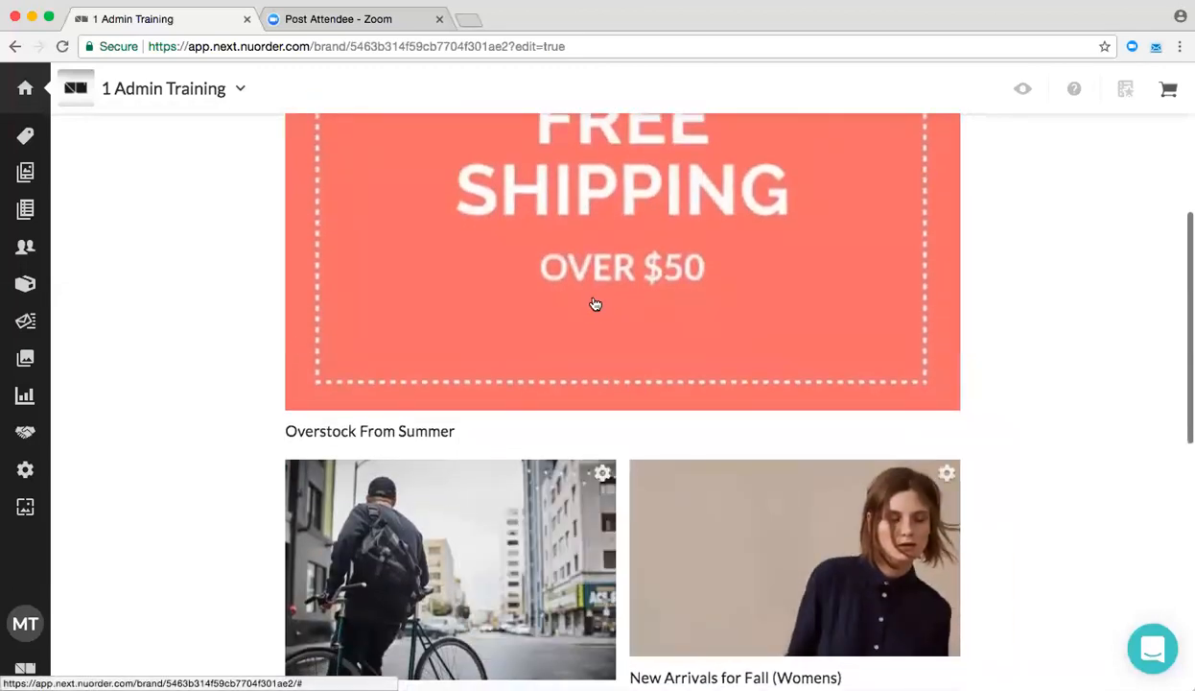
scroll(592, 301, down, 3)
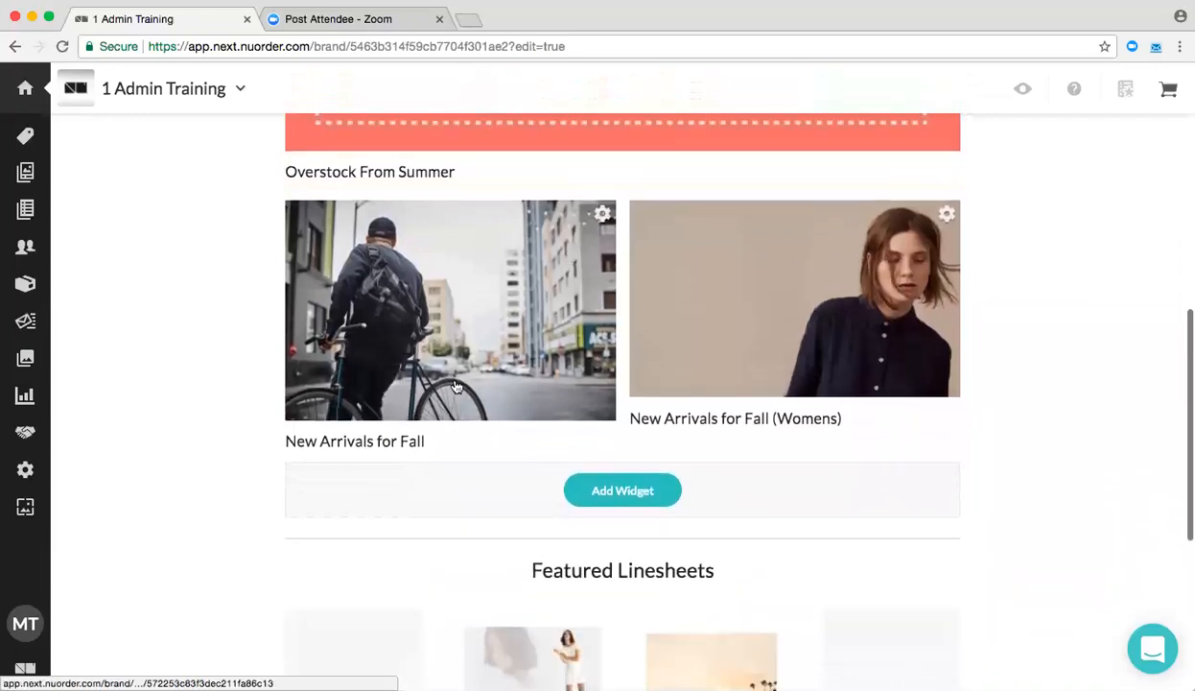
scroll(457, 385, up, 1)
scroll(454, 387, down, 2)
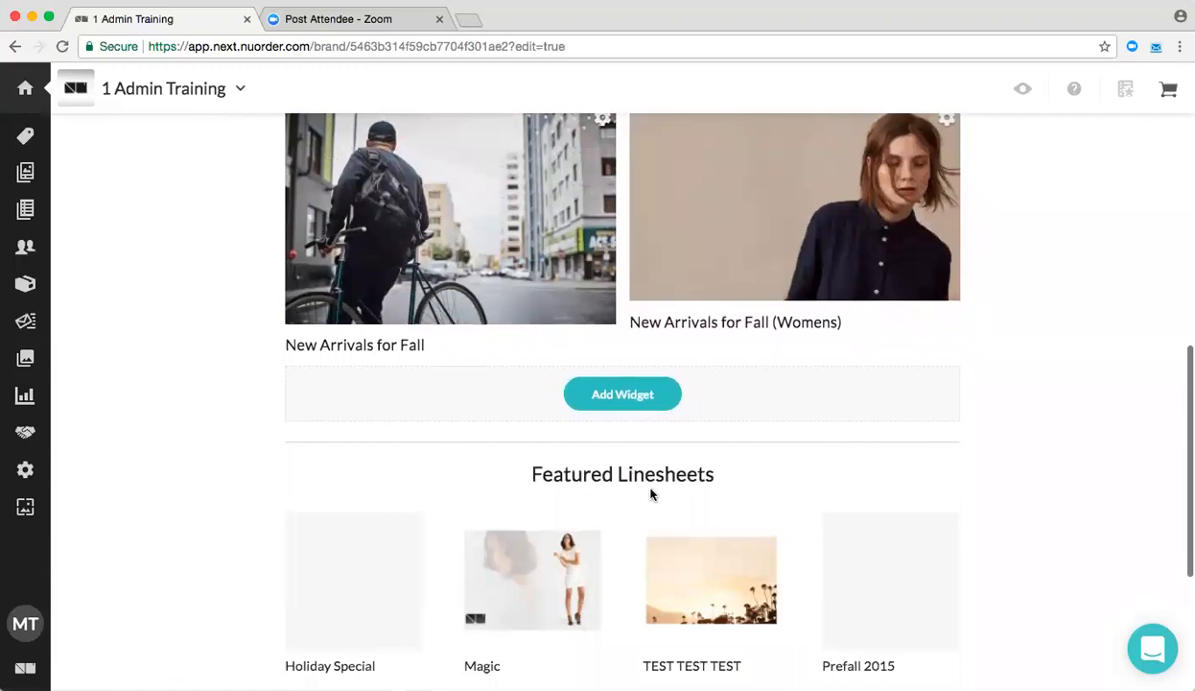
scroll(650, 491, down, 3)
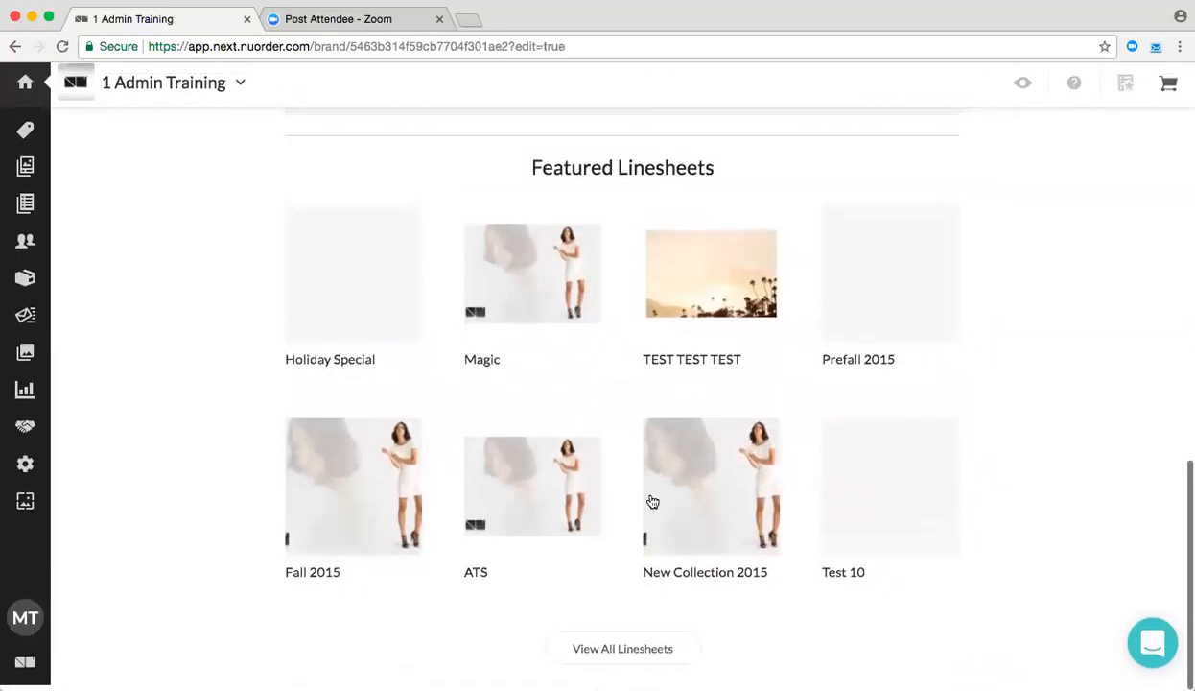
scroll(777, 560, up, 4)
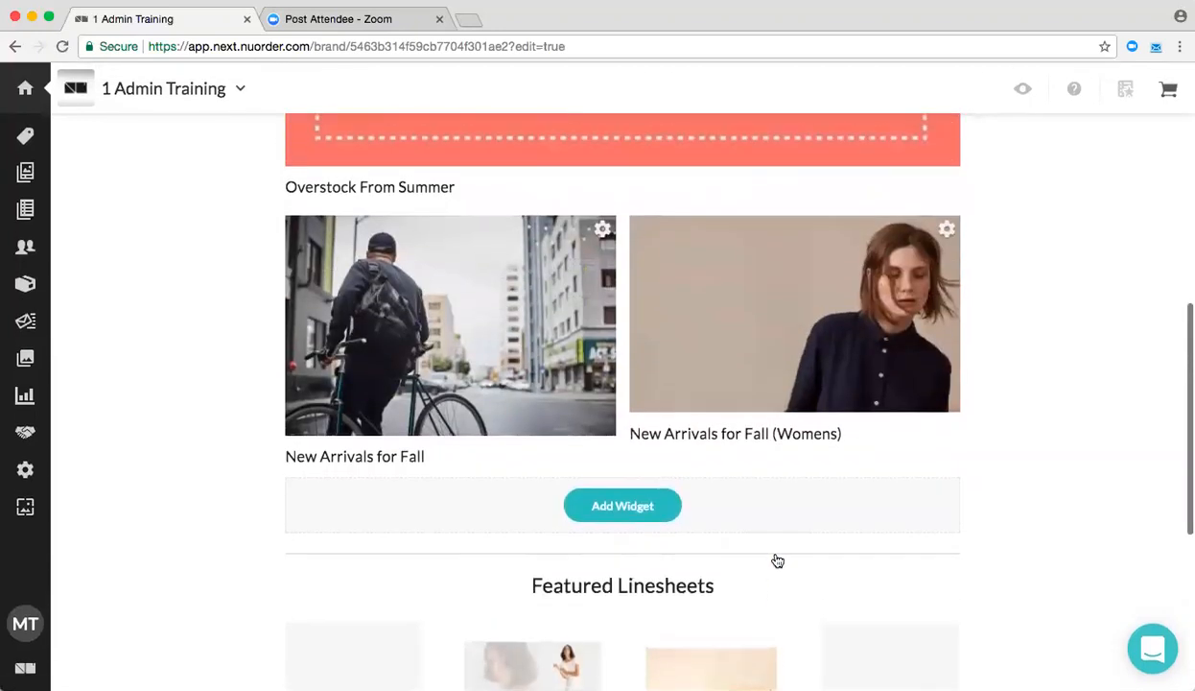
scroll(777, 561, up, 1)
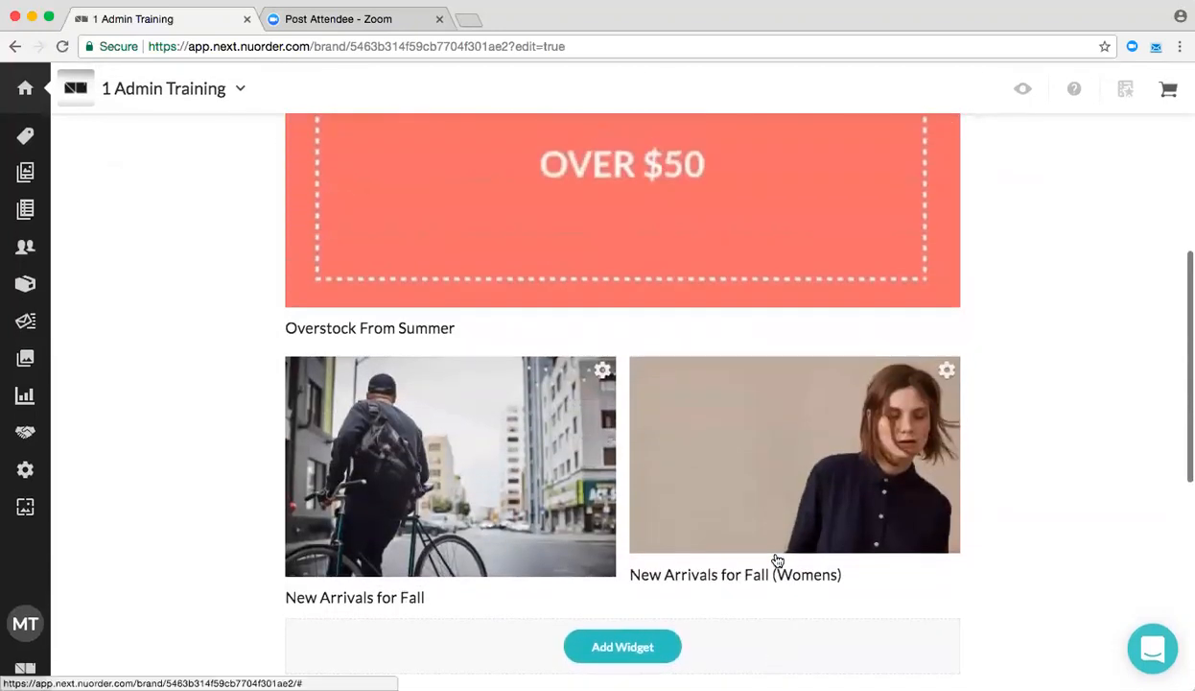
Step: Start a new landing page widget with the photo of the blonde woman in the woods
click(624, 648)
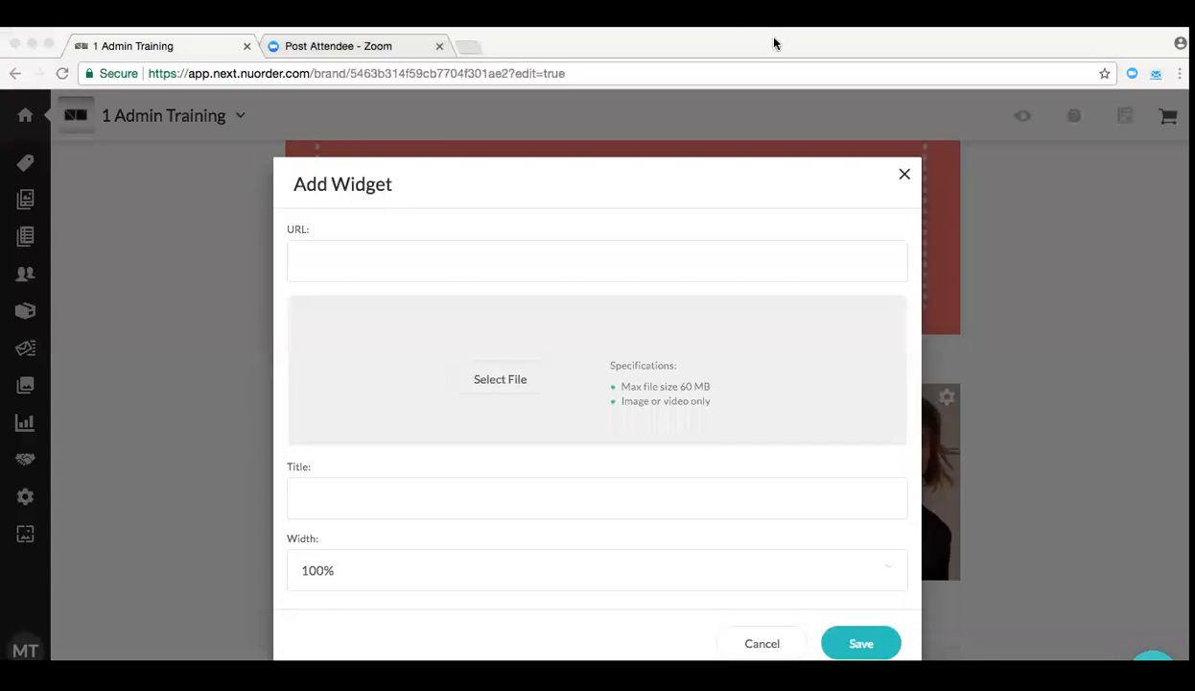
drag(775, 44, 757, 16)
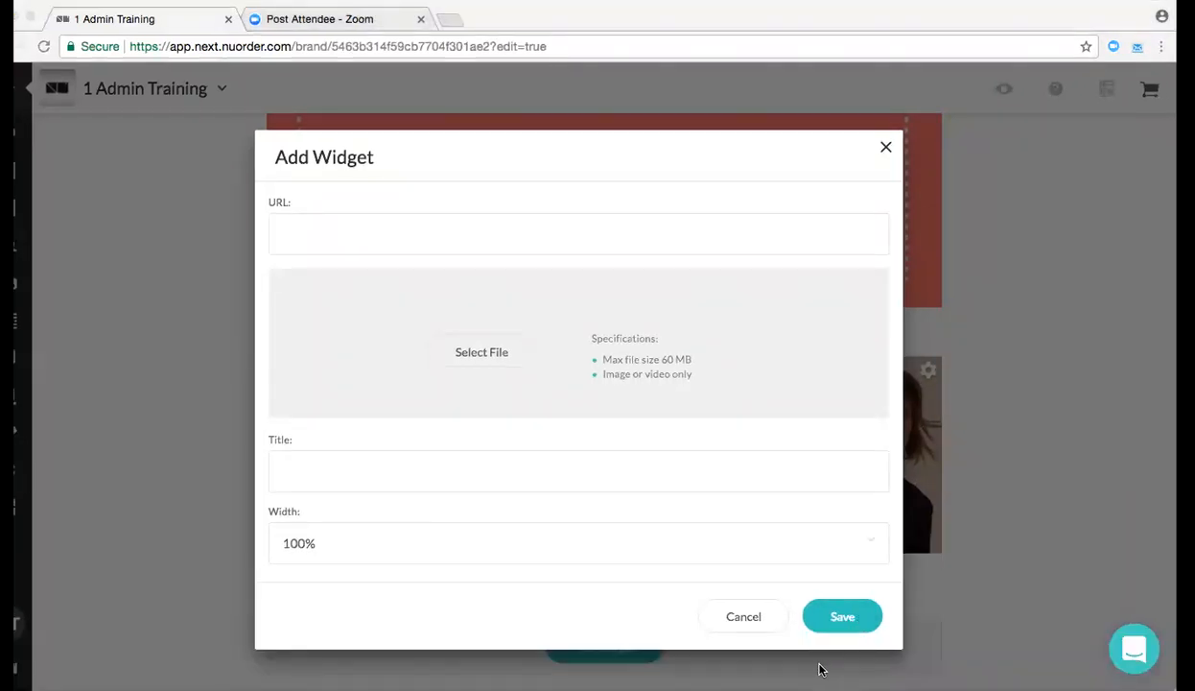
drag(821, 669, 660, 336)
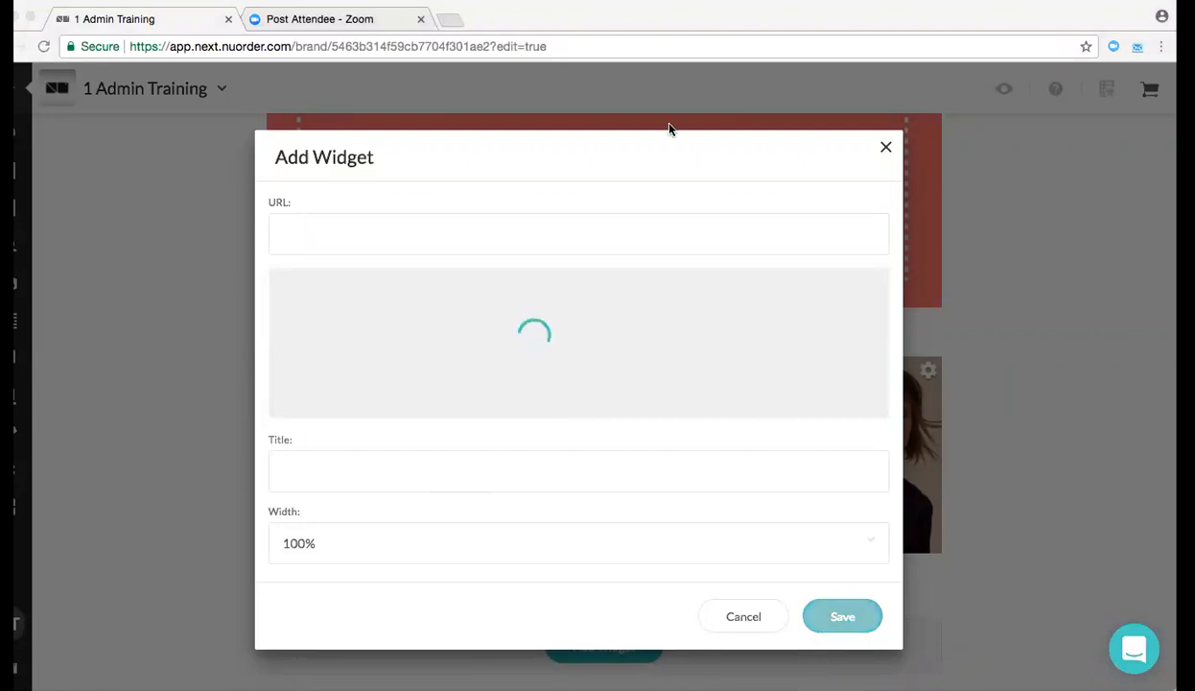
Step: Title the widget with the woodland photo "NuORDER Exclusives"
click(329, 469)
text(N)
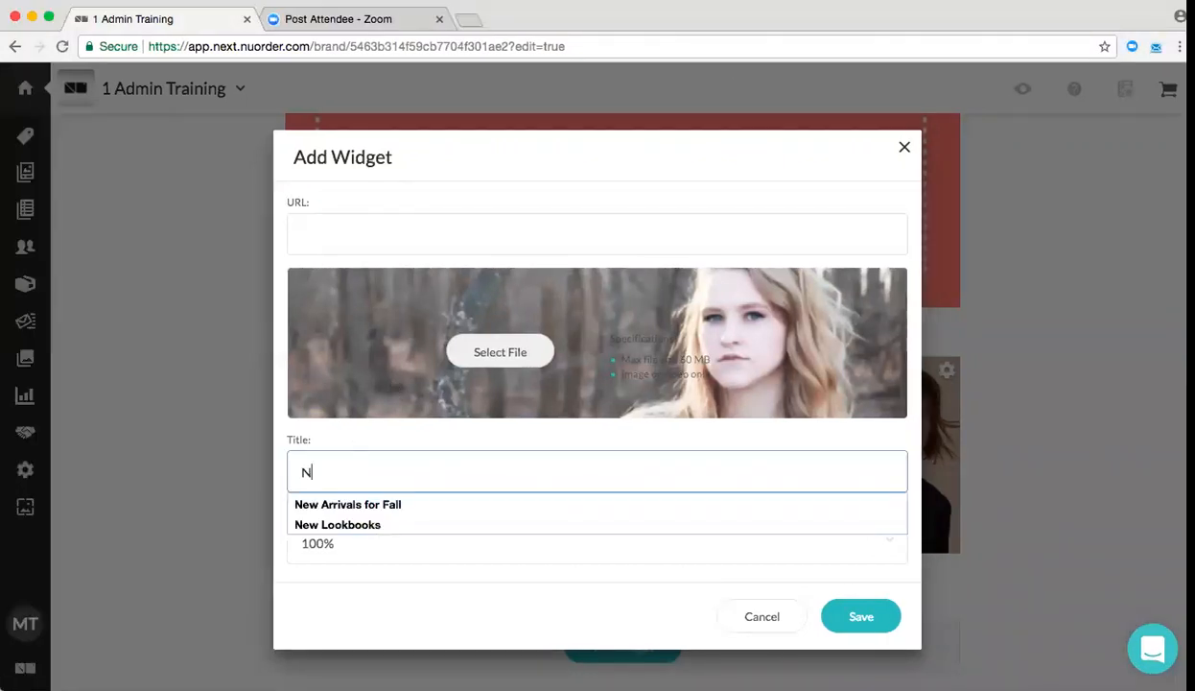
text(uORDER Exc)
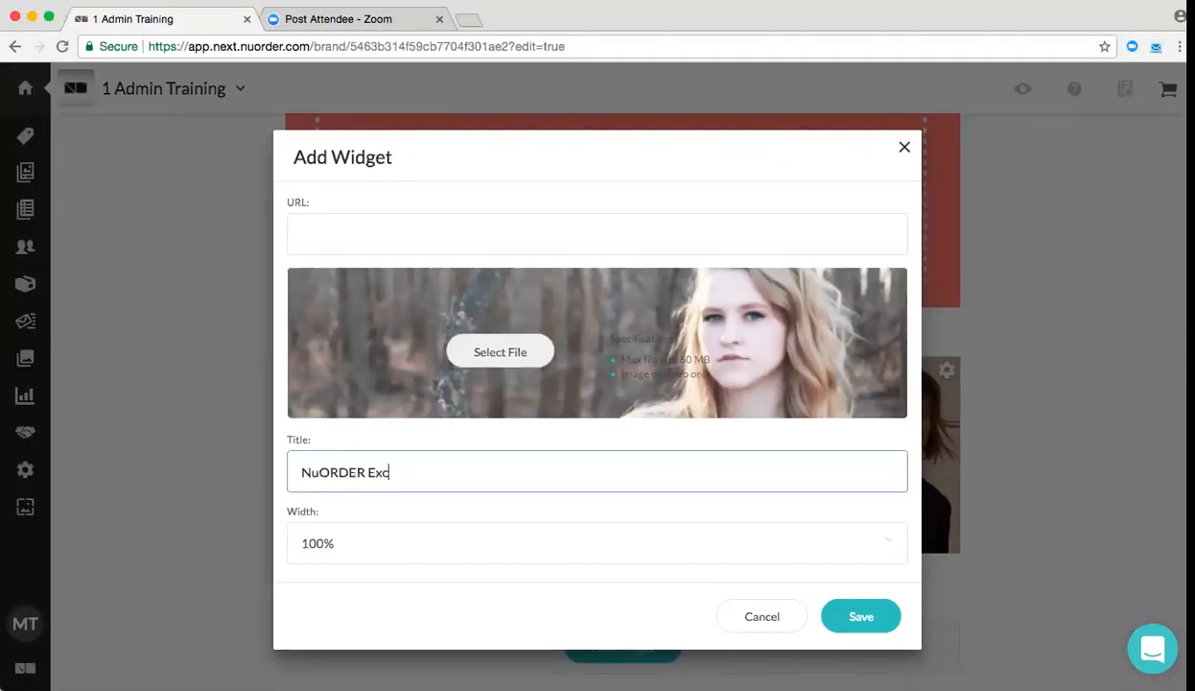
text(lusives)
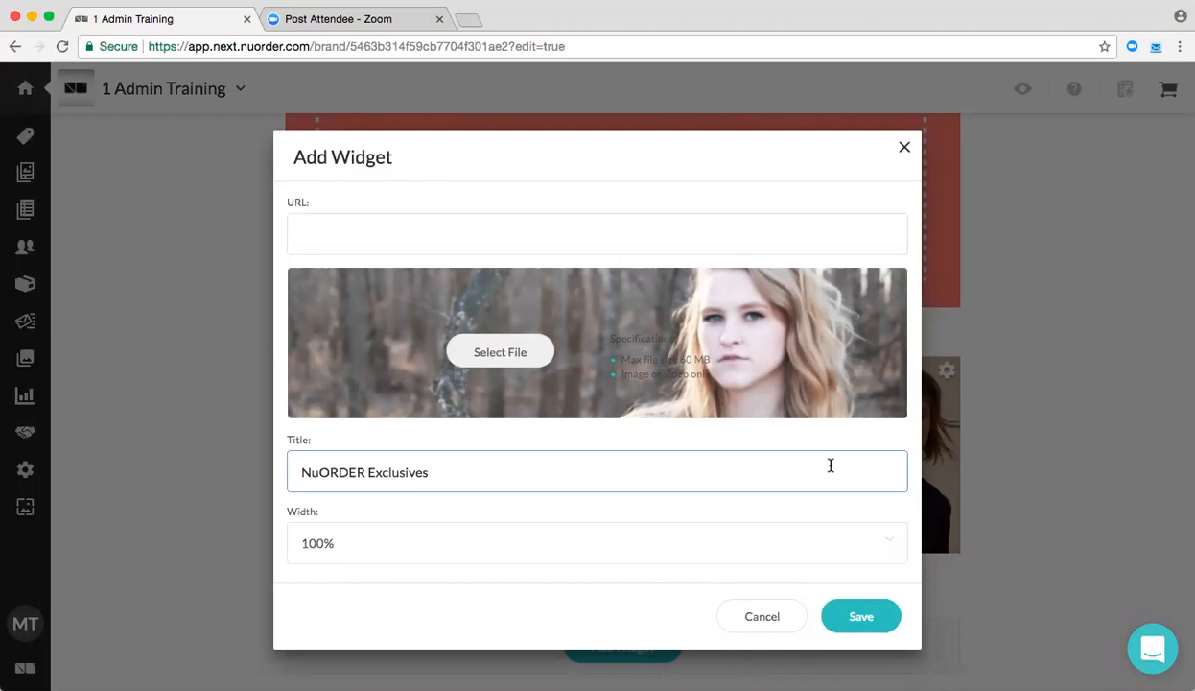
Step: Set the NuORDER Exclusives widget to 25% width and save it to the landing page
click(782, 547)
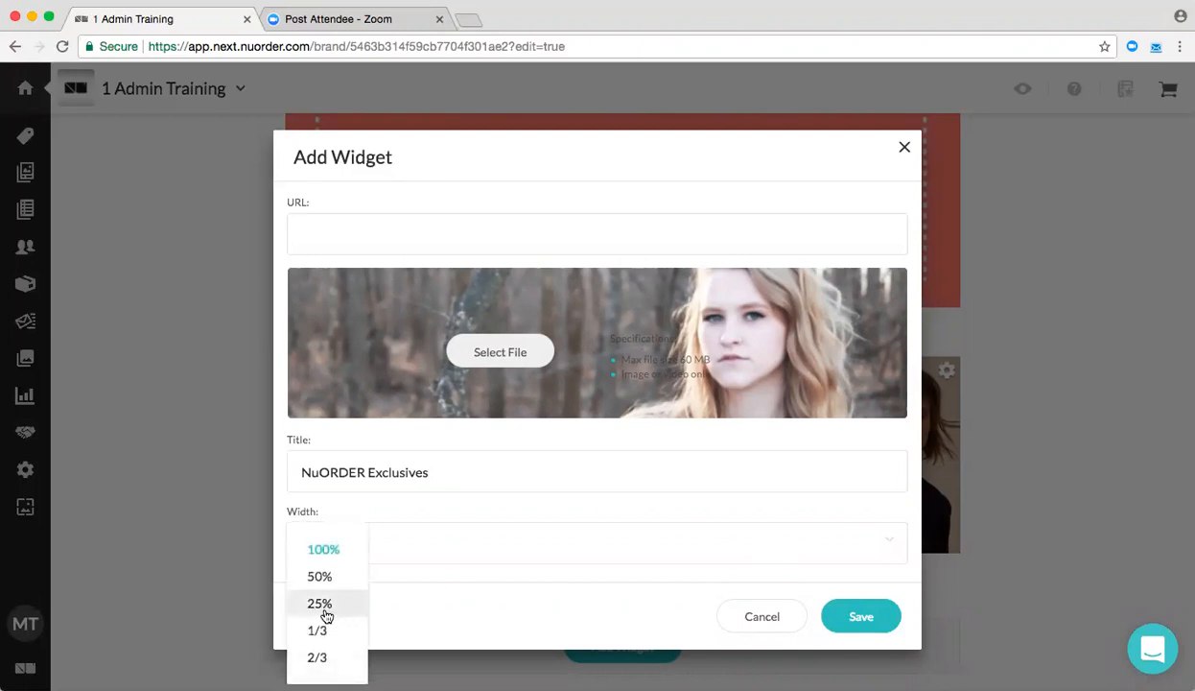
click(322, 604)
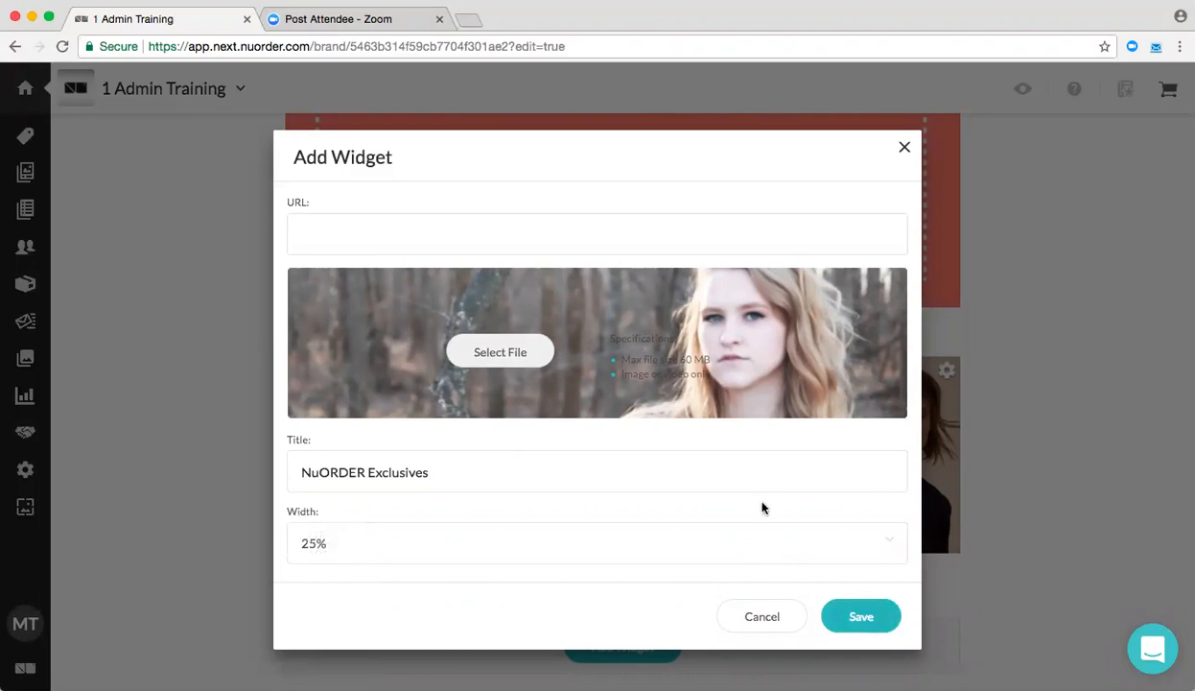
click(863, 616)
Step: Examine how the NuORDER Exclusives widget sits in the layout alongside the banner and New Arrivals widgets
scroll(763, 293, down, 3)
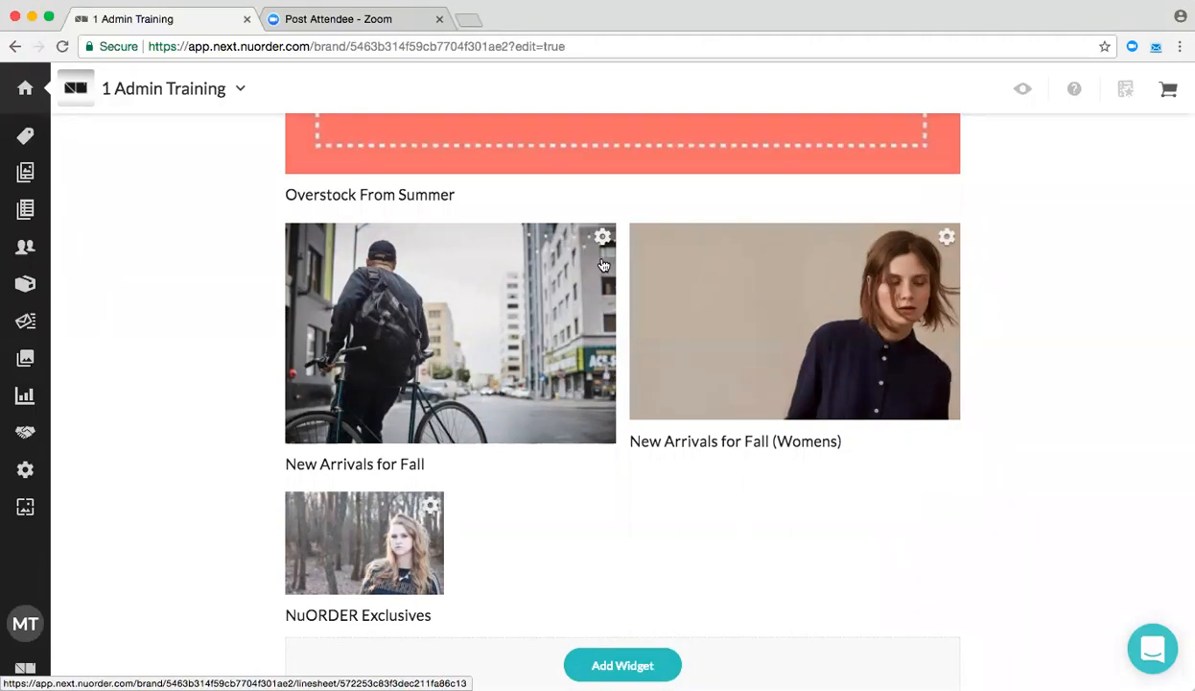
scroll(604, 265, up, 3)
scroll(604, 265, up, 2)
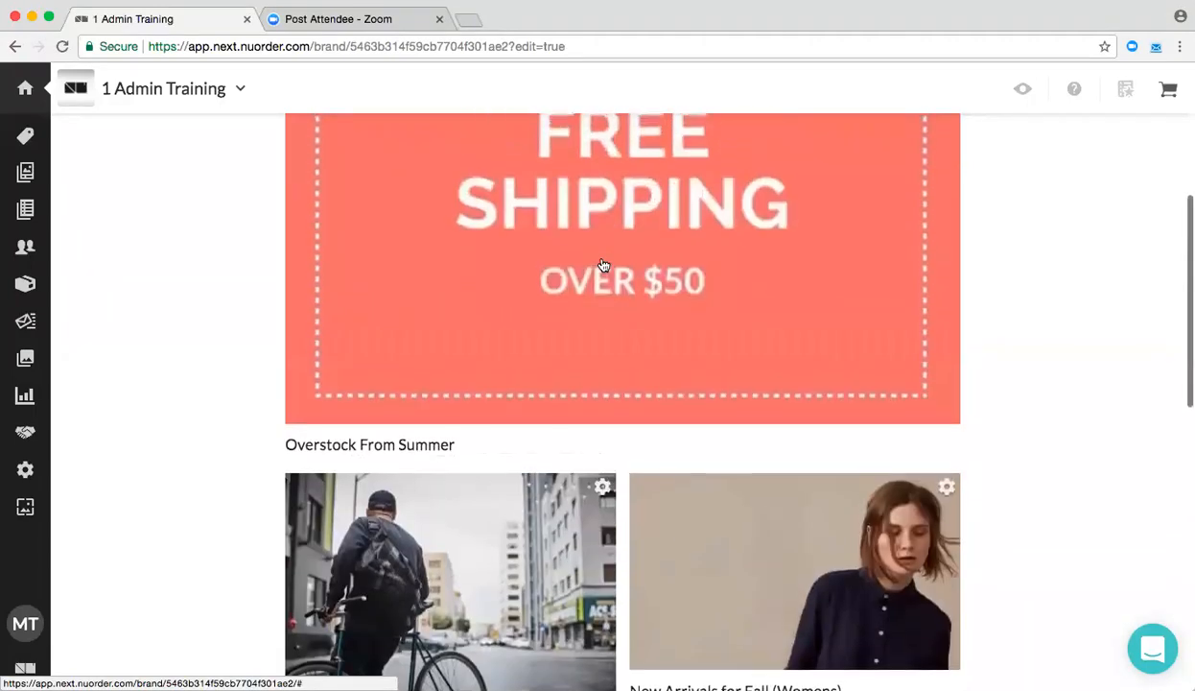
scroll(604, 265, down, 5)
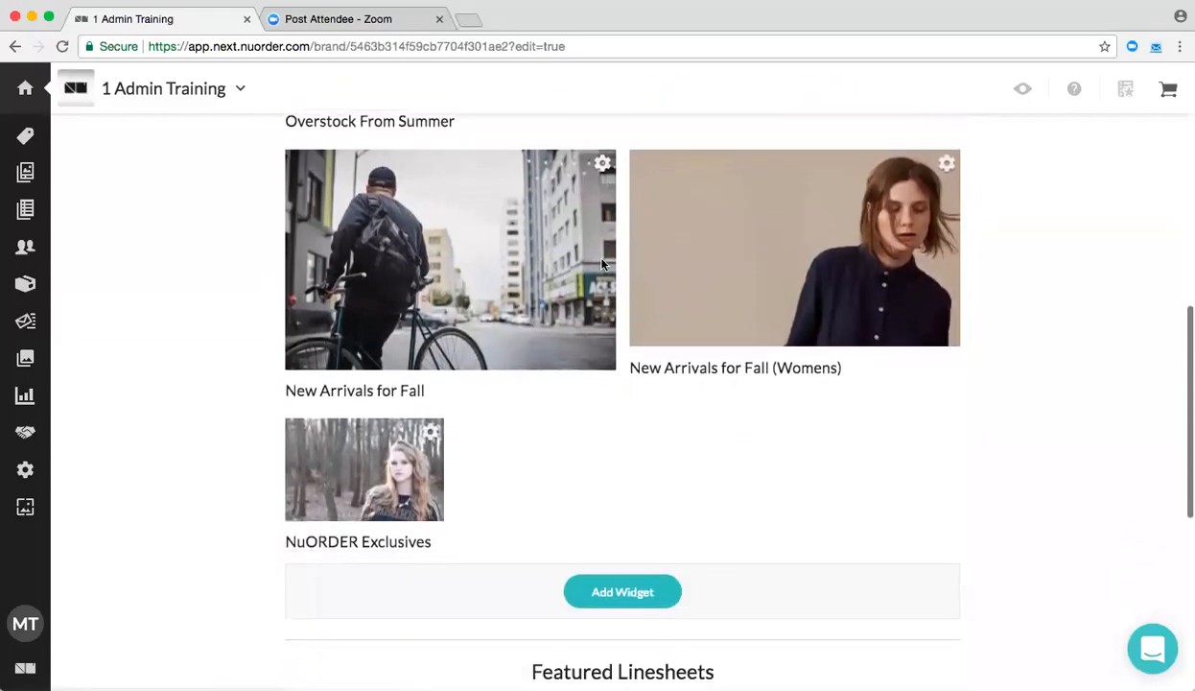
scroll(604, 265, down, 1)
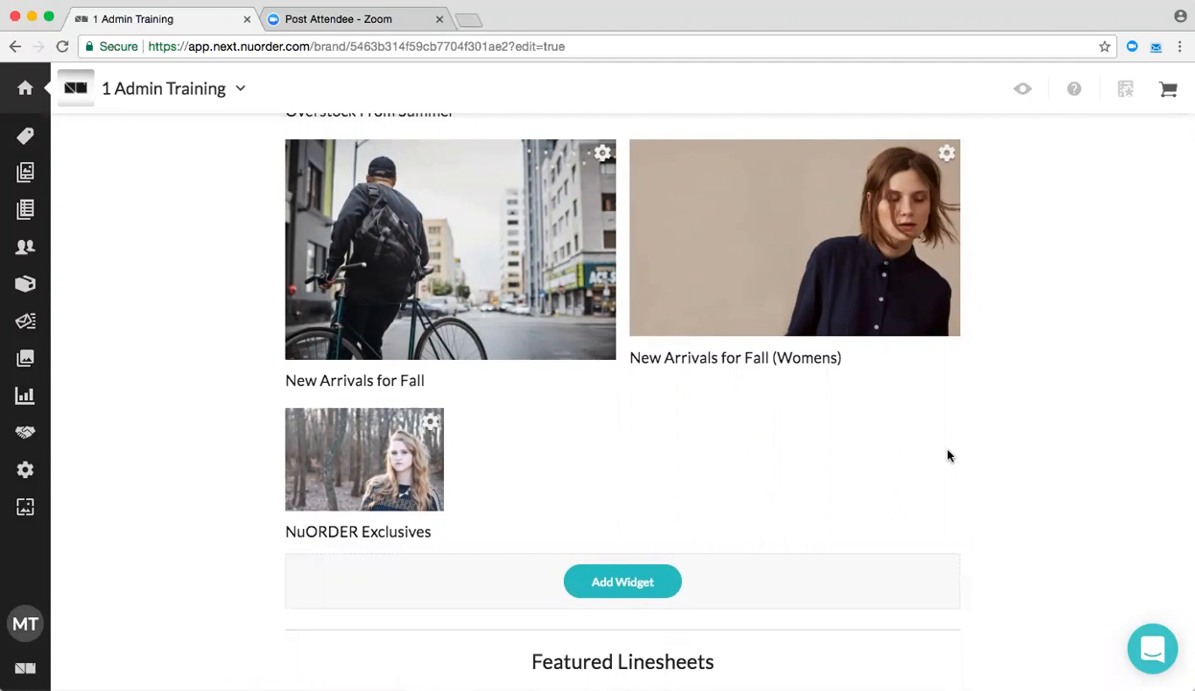
scroll(948, 456, down, 2)
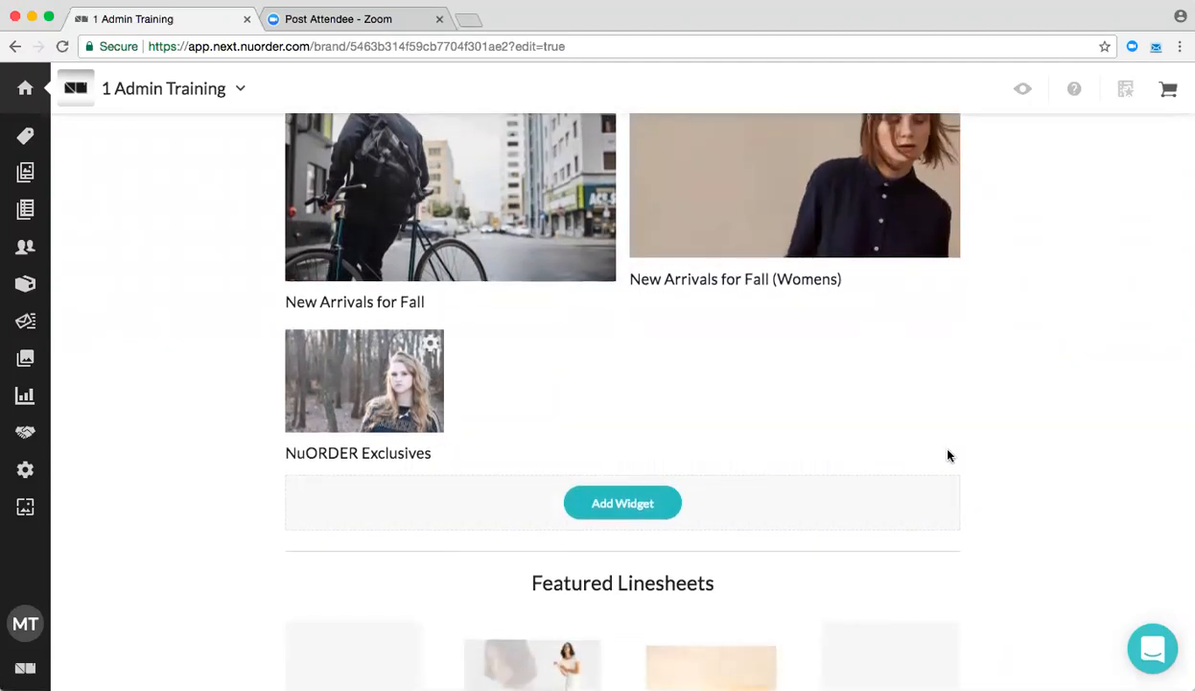
scroll(947, 454, up, 3)
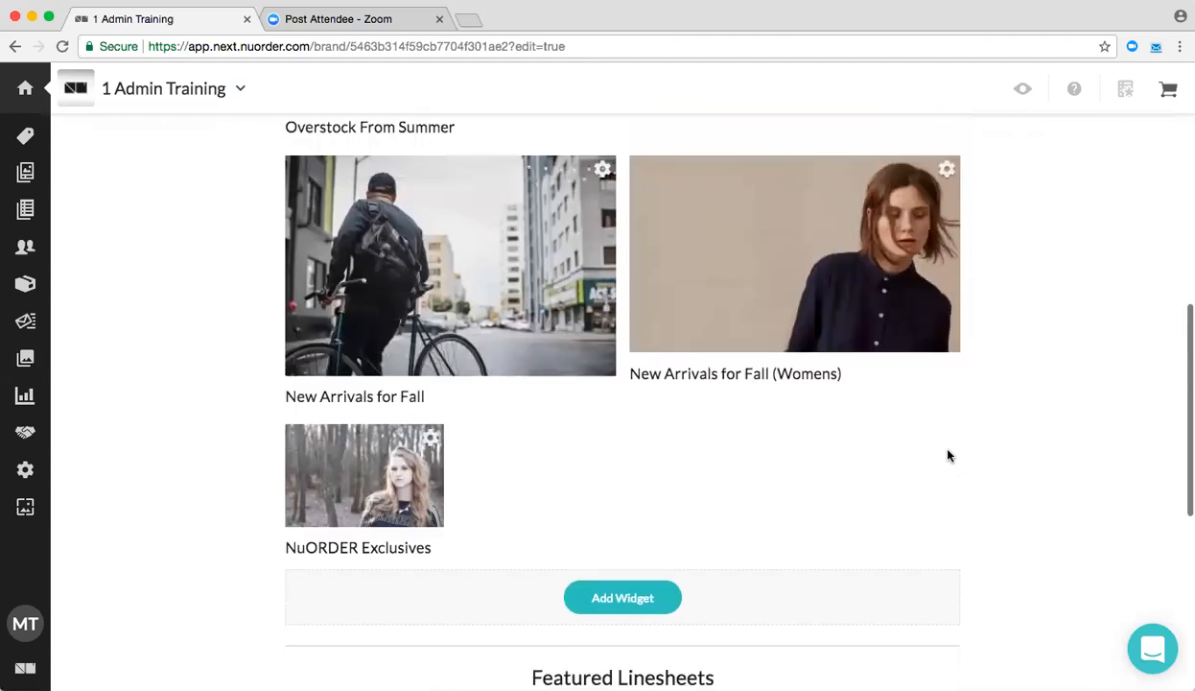
mouse_move(29, 173)
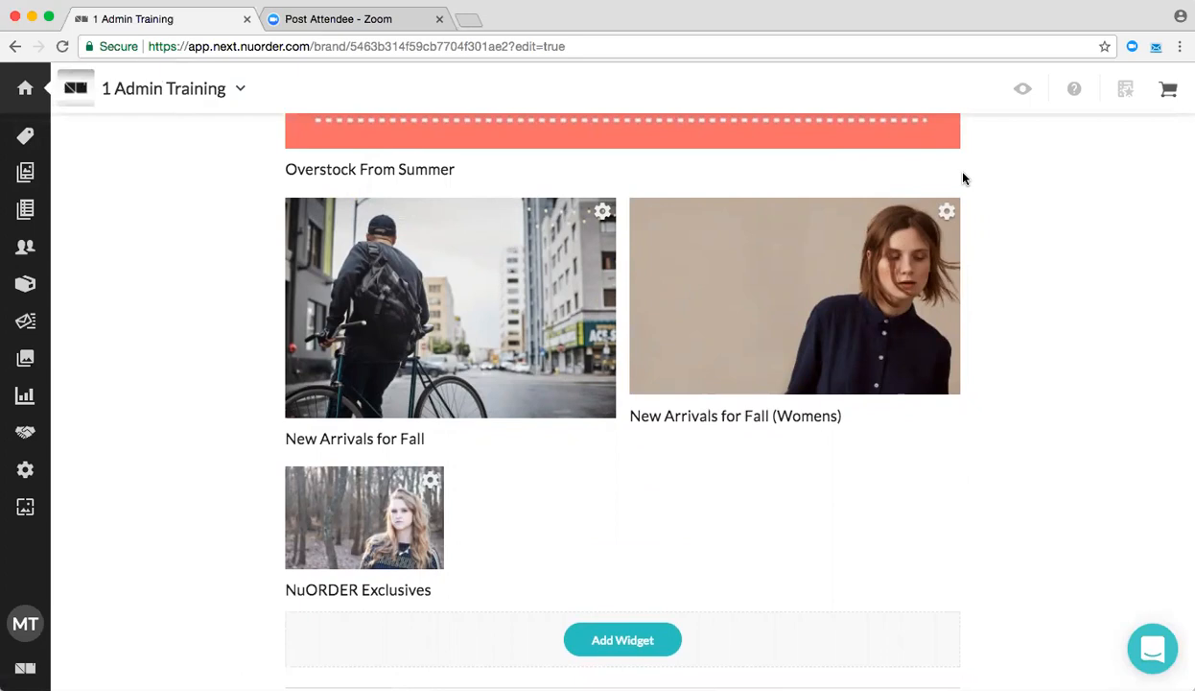
scroll(588, 236, down, 1)
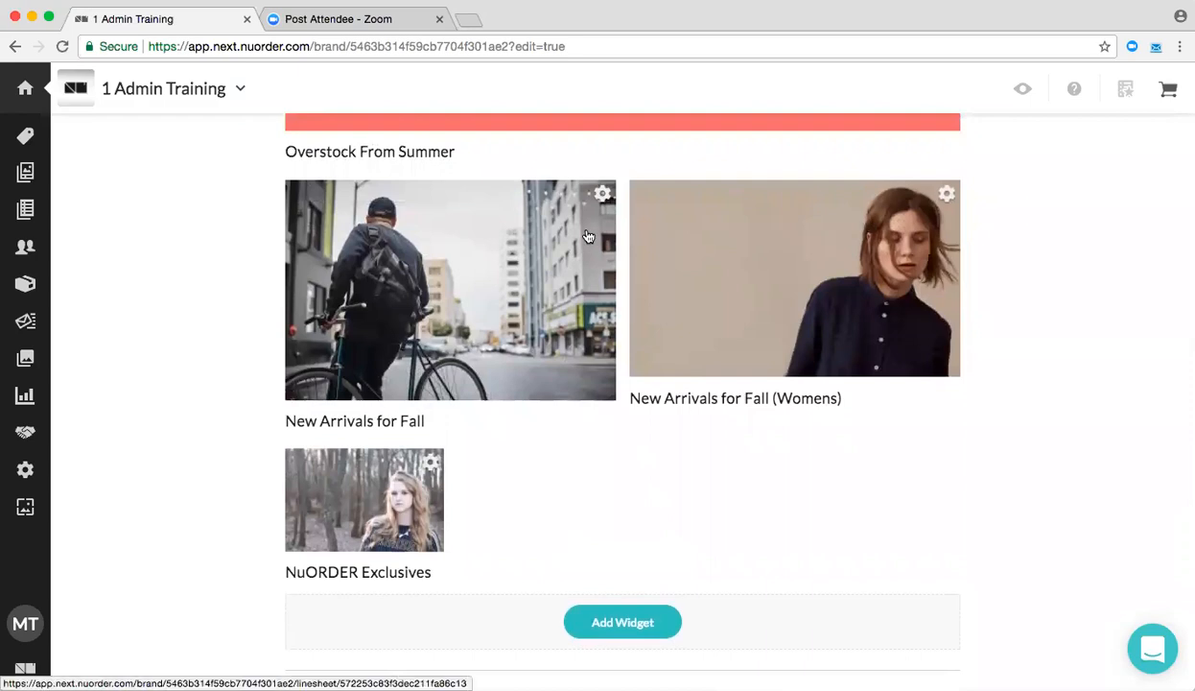
scroll(588, 236, up, 3)
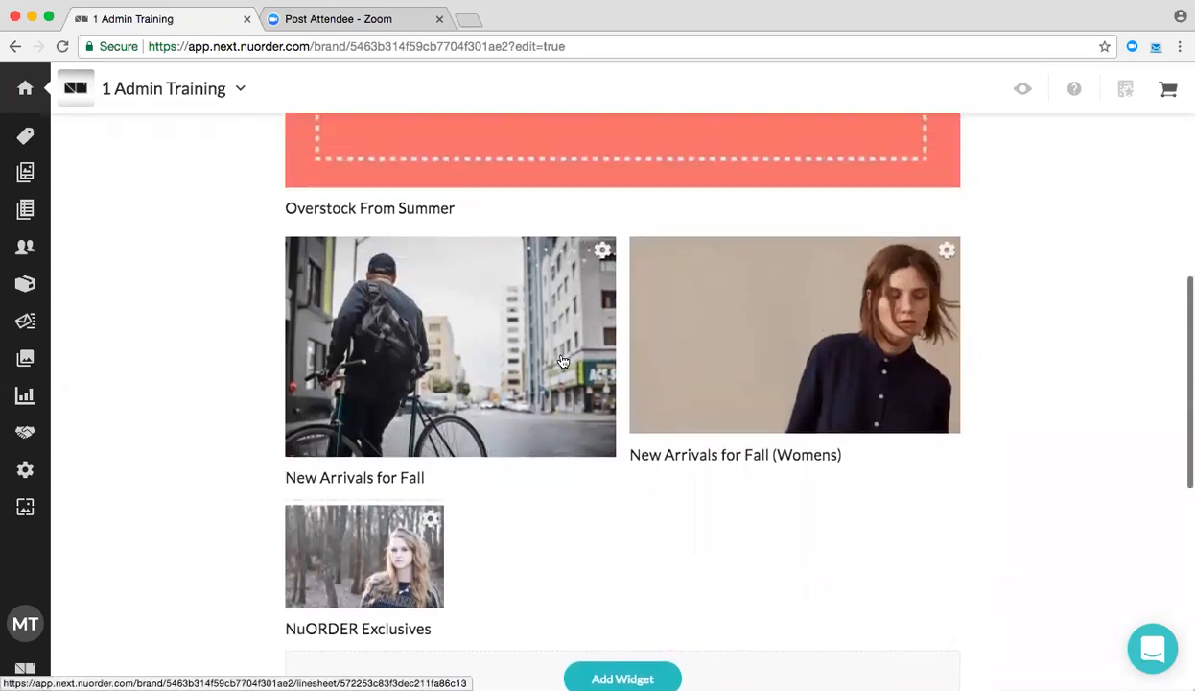